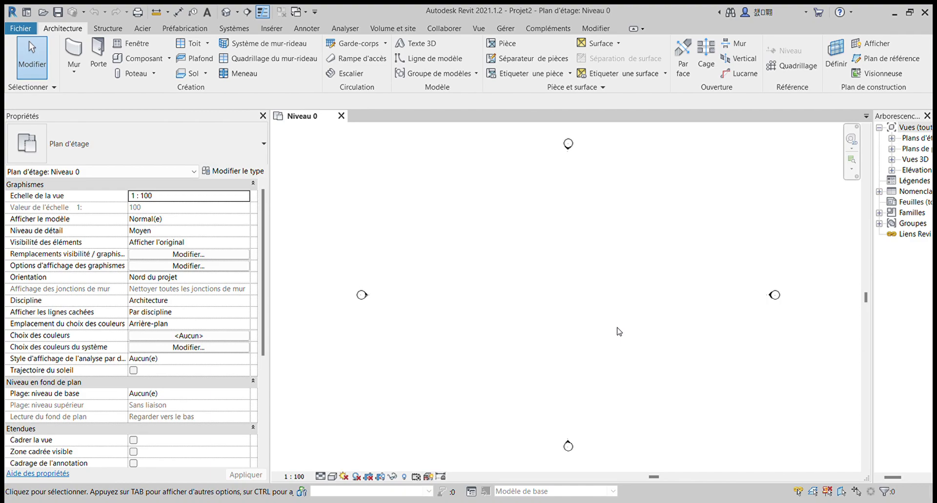
Draw a short horizontal wall on Niveau 0 with the WA wall tool
key(w)
key(a)
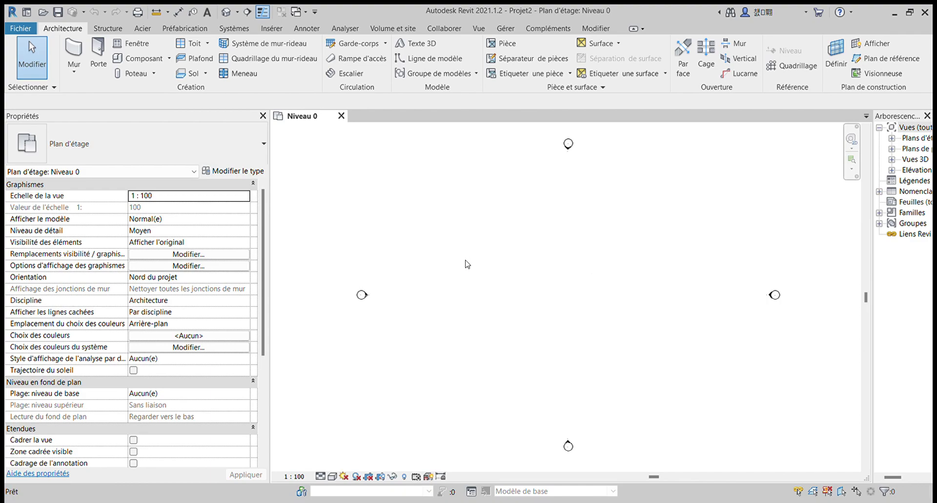
click(465, 260)
click(500, 259)
key(Escape)
key(Escape)
Zoom in and start placing the Niche de mur - Plein cintre component with CM
scroll(493, 266, up, 2)
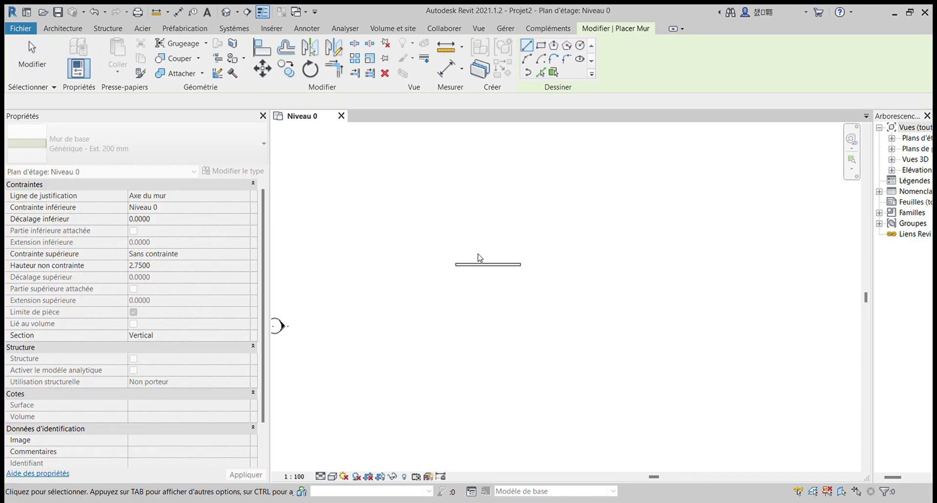
scroll(488, 272, up, 3)
scroll(508, 284, up, 1)
scroll(508, 285, up, 2)
scroll(509, 286, up, 1)
key(c)
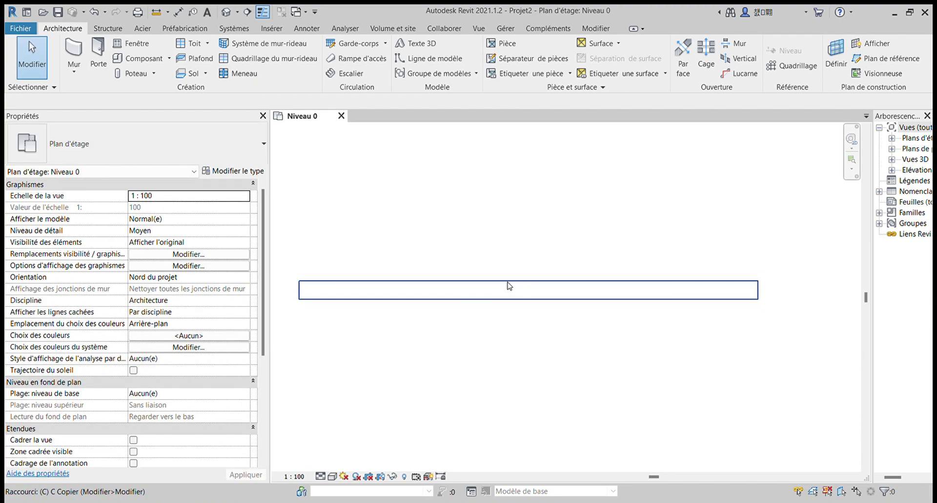
key(m)
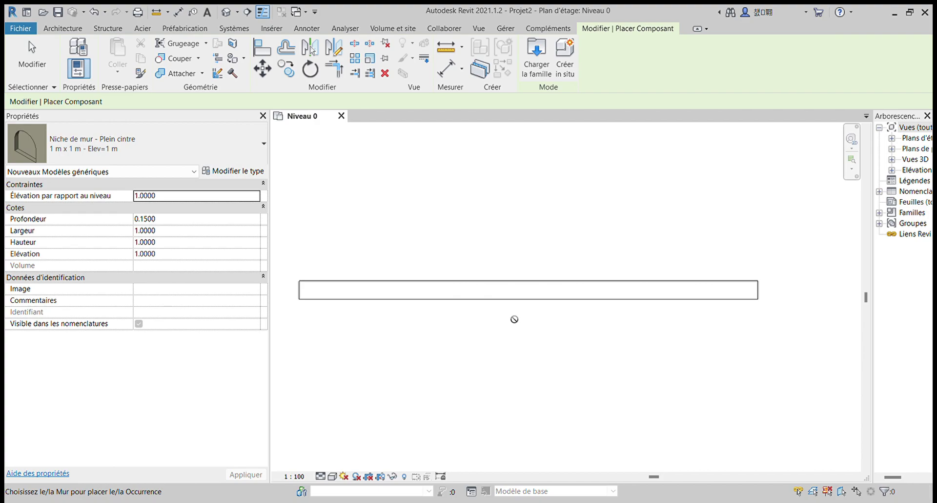
Place two Plein cintre niches side by side in the wall, then select the left one
click(511, 305)
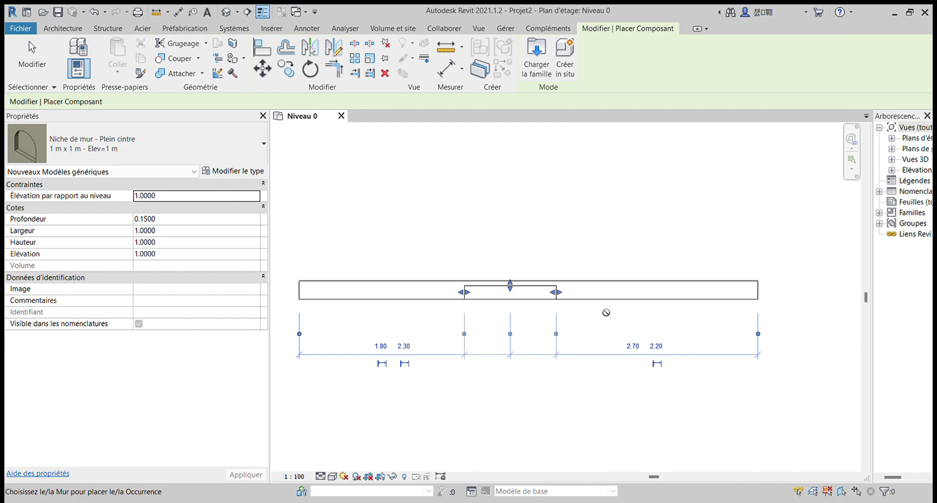
click(633, 305)
key(Escape)
key(Escape)
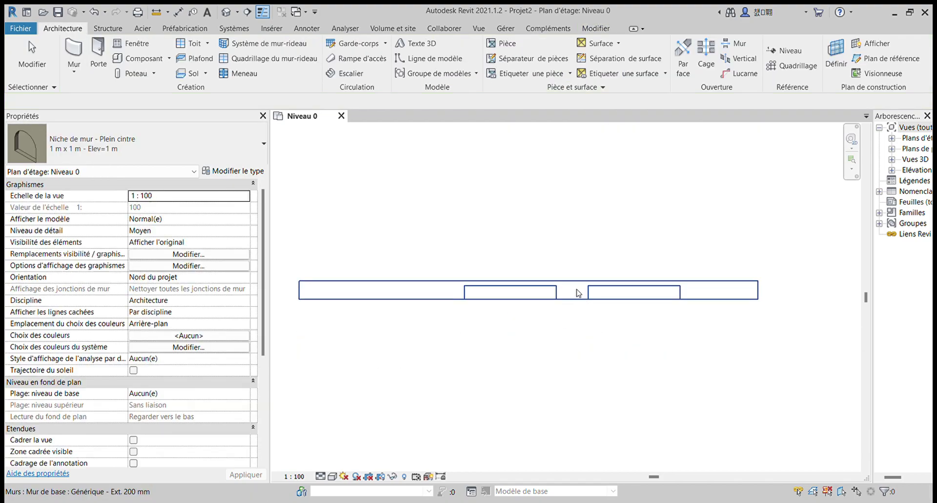
scroll(574, 290, up, 2)
click(535, 309)
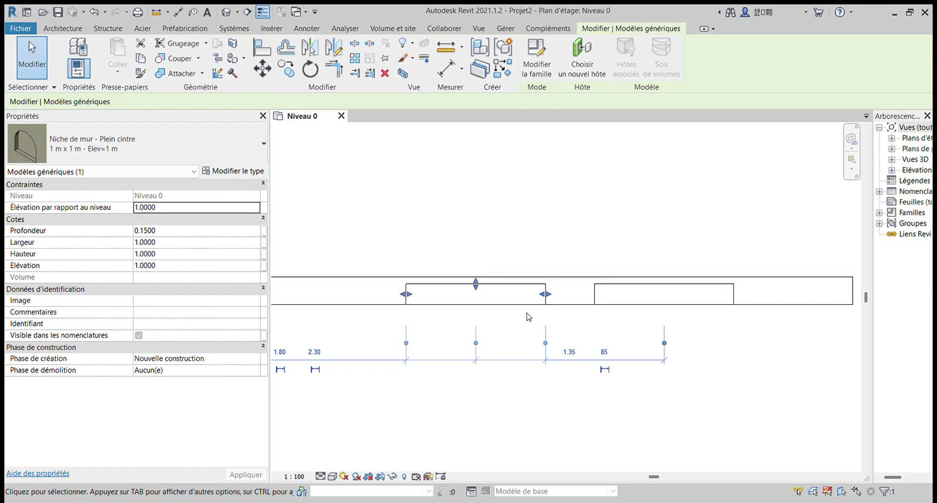
Shrink the left niche to about 0.62 m wide and 0.05 m deep, then widen the Project Browser
click(233, 171)
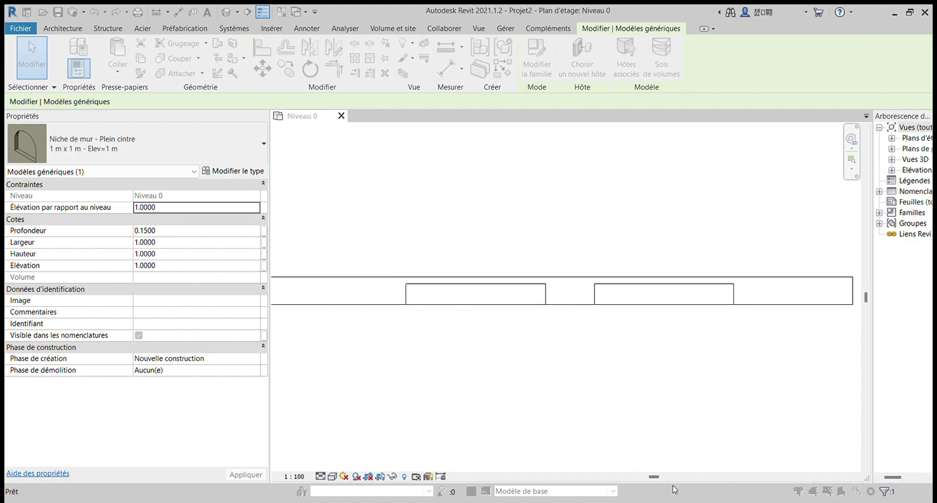
key(Escape)
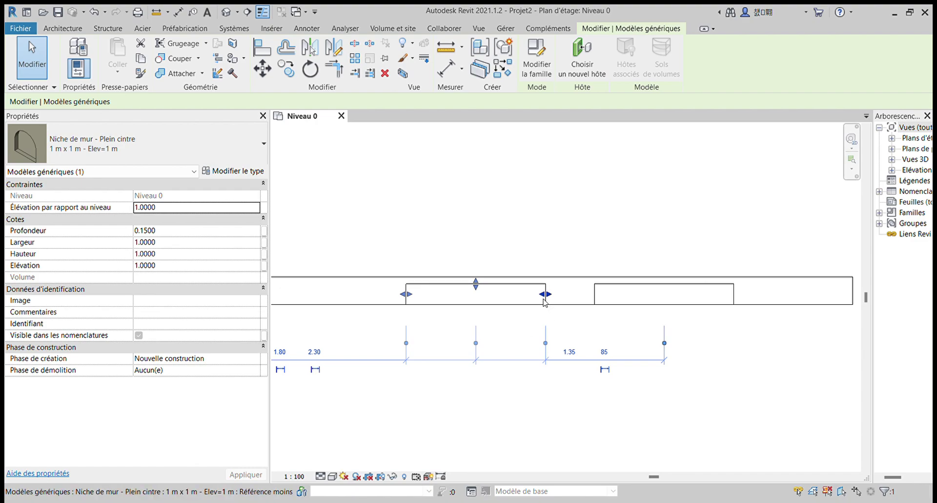
drag(545, 294, 452, 298)
scroll(454, 293, up, 2)
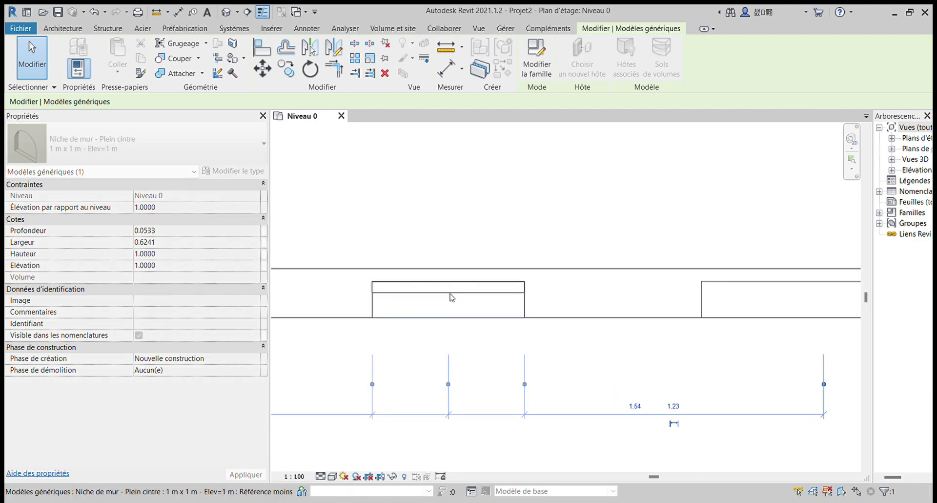
scroll(547, 238, down, 2)
click(638, 366)
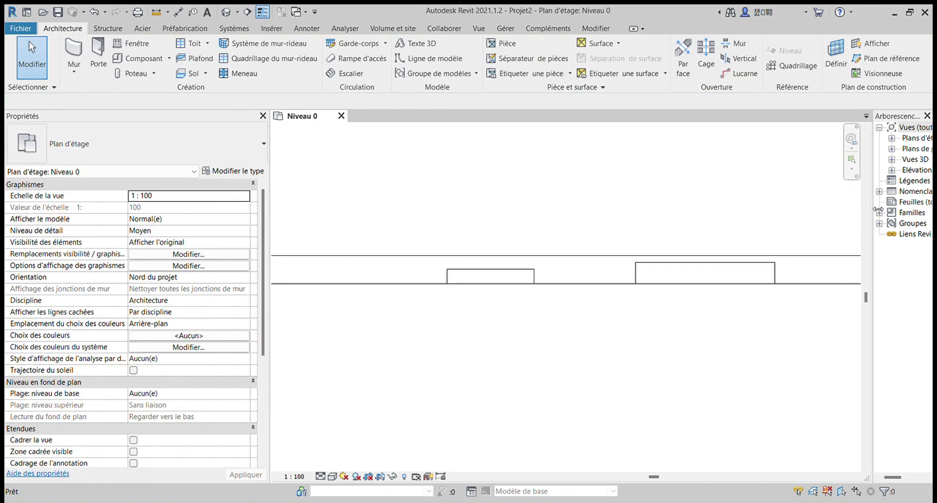
drag(878, 211, 759, 210)
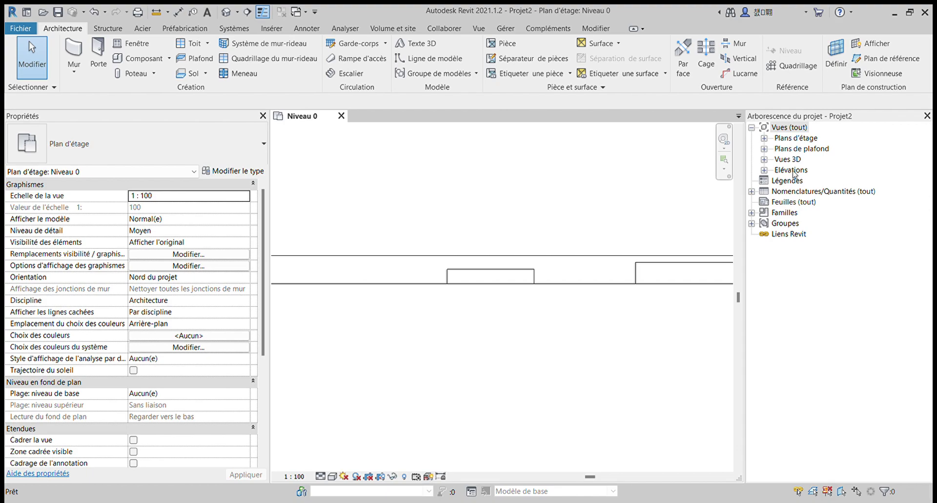
Open the Elévation Sud view showing both niches
double_click(792, 170)
double_click(809, 212)
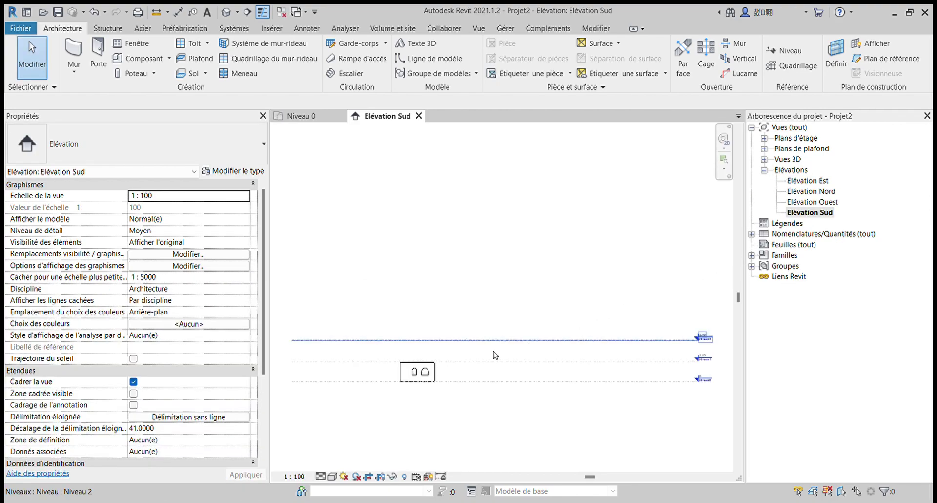
scroll(386, 385, up, 2)
scroll(408, 380, up, 3)
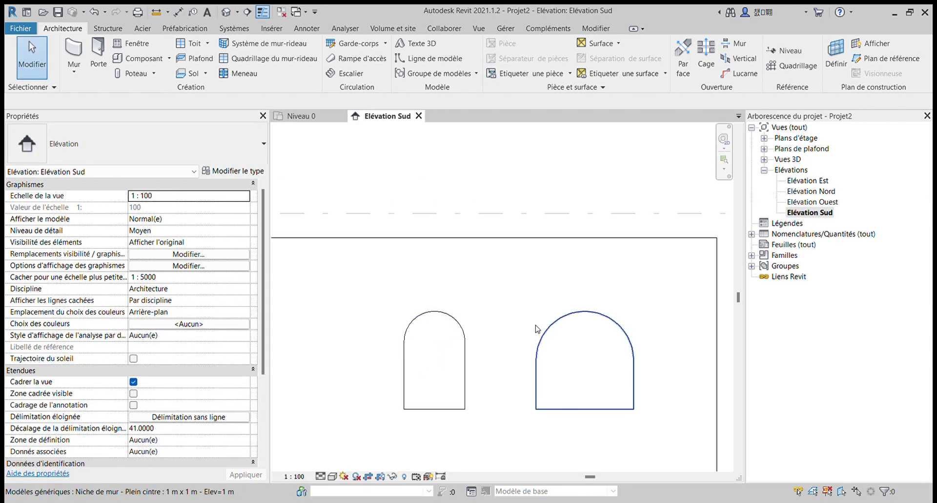
Narrow the right arched niche to about 0.67 m wide in the South elevation
click(554, 334)
middle_drag(580, 378, 569, 333)
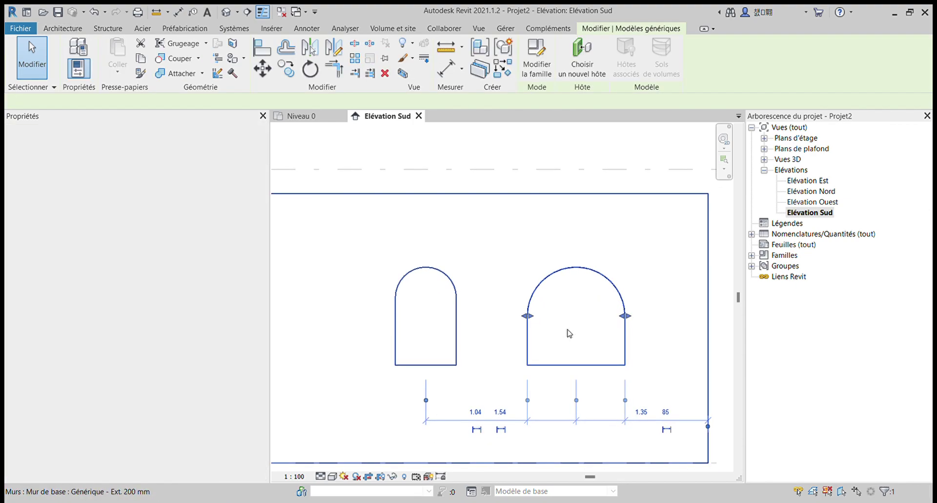
scroll(569, 334, up, 2)
drag(506, 309, 557, 309)
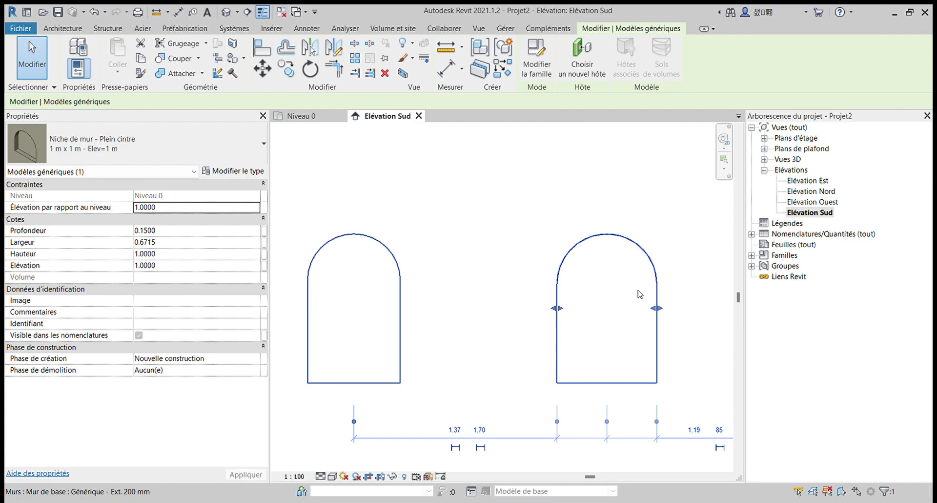
scroll(539, 269, down, 3)
key(Escape)
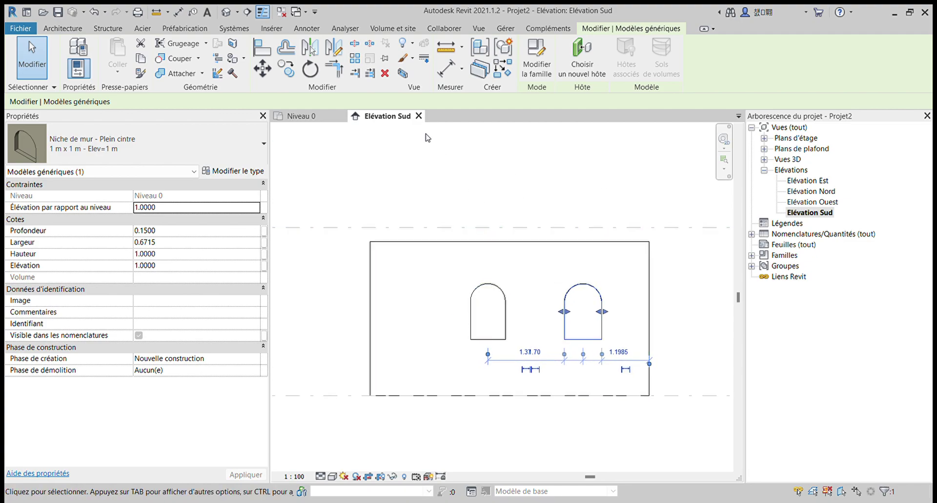
double_click(797, 138)
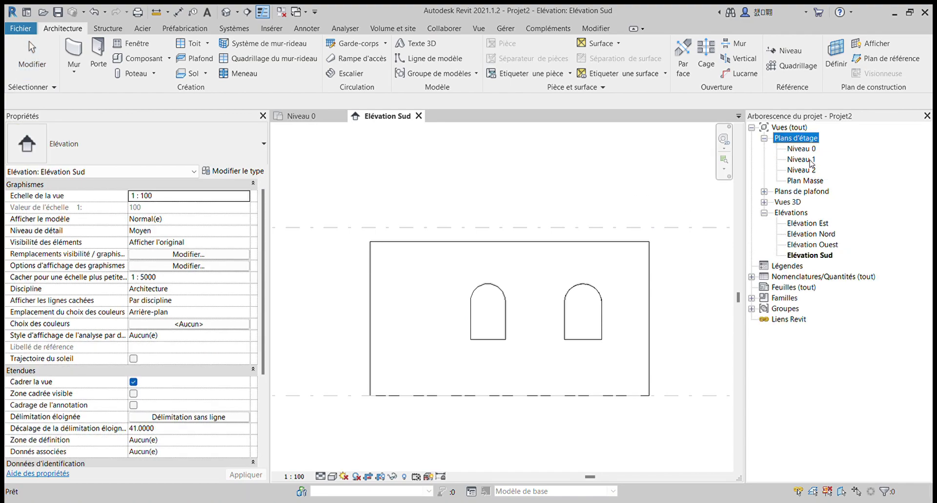
Reopen the Niveau 0 floor plan and briefly select the wall to inspect its cut fill
click(804, 148)
double_click(803, 149)
scroll(634, 303, up, 2)
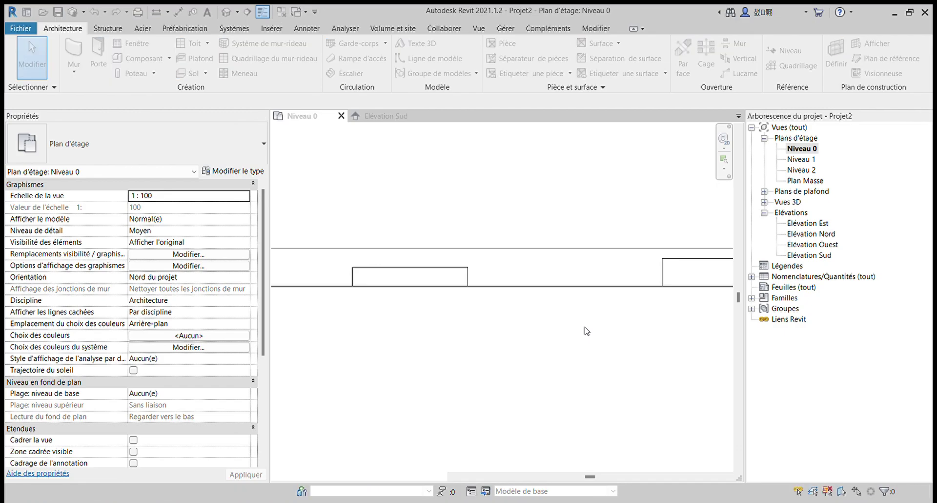
click(545, 290)
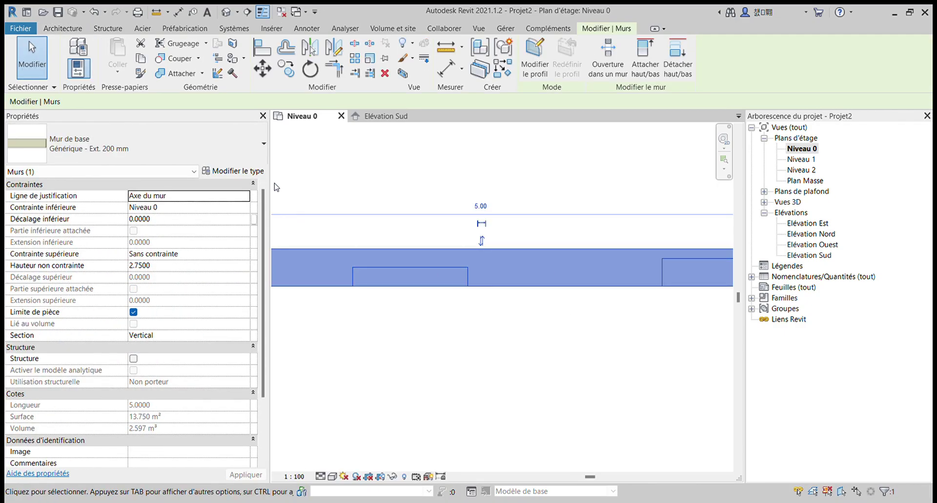
click(516, 301)
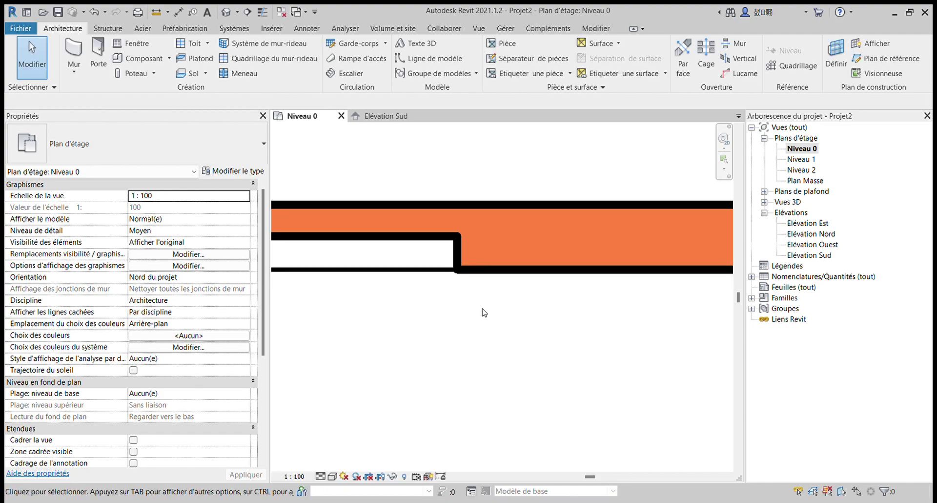
middle_drag(482, 312, 519, 377)
scroll(476, 392, down, 1)
scroll(504, 379, up, 1)
scroll(559, 352, up, 1)
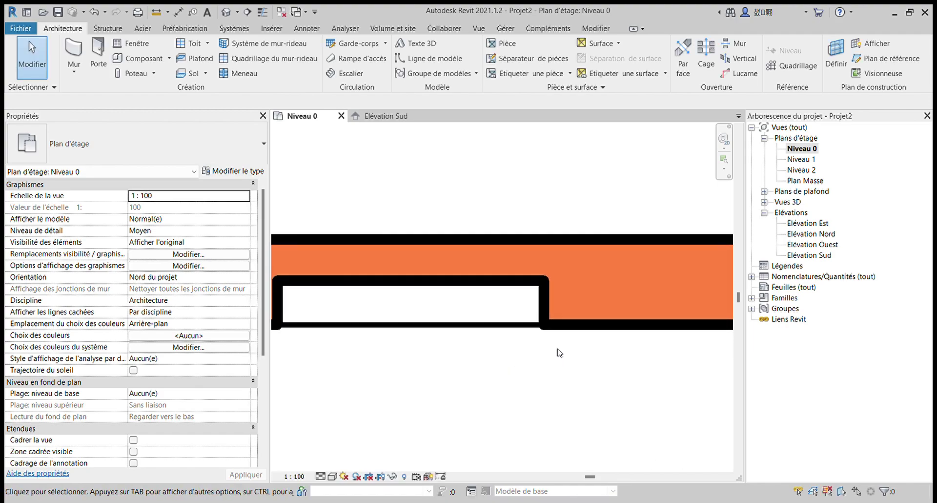
scroll(560, 352, up, 1)
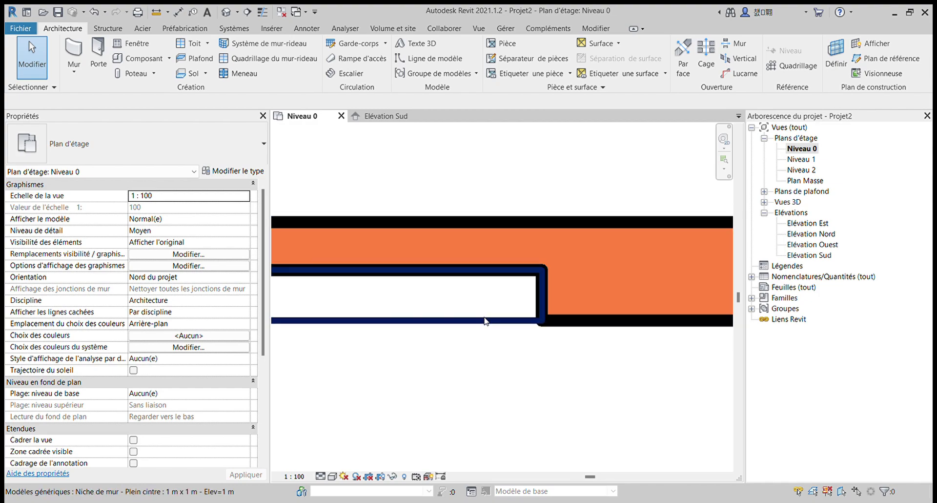
scroll(518, 382, down, 3)
middle_drag(550, 405, 557, 390)
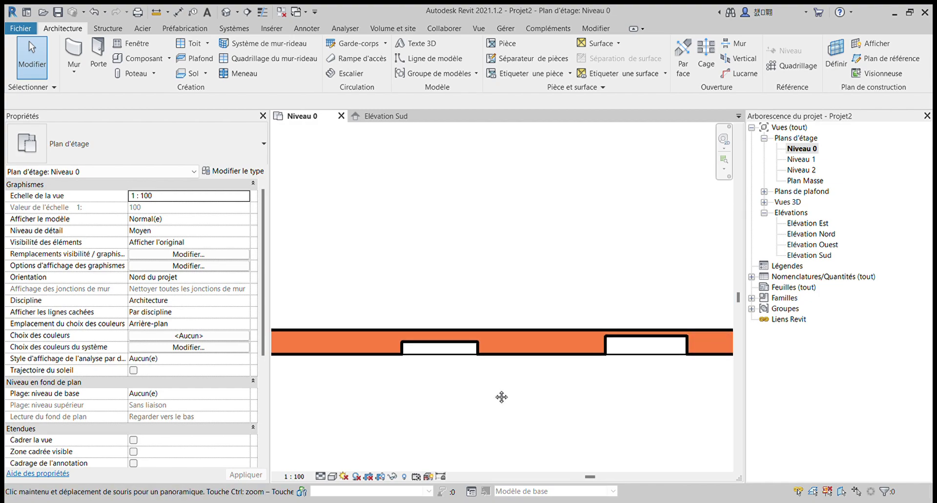
scroll(596, 395, down, 1)
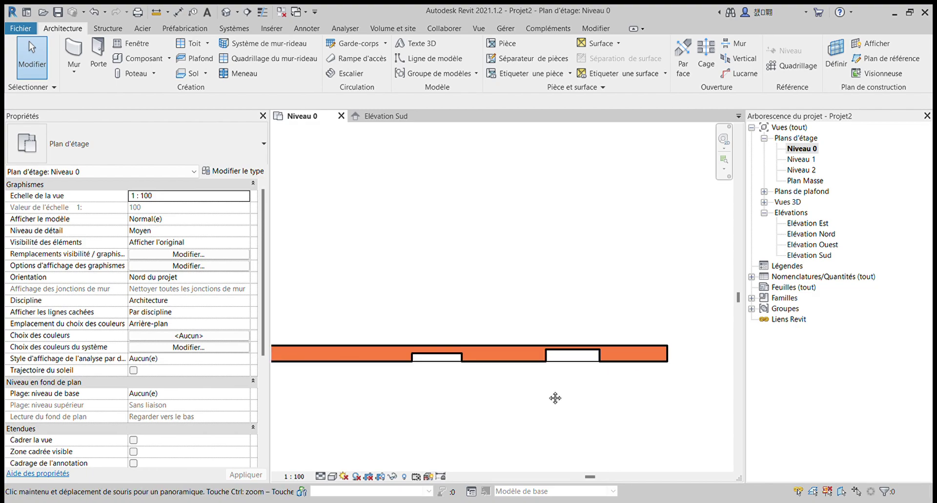
middle_drag(613, 396, 547, 390)
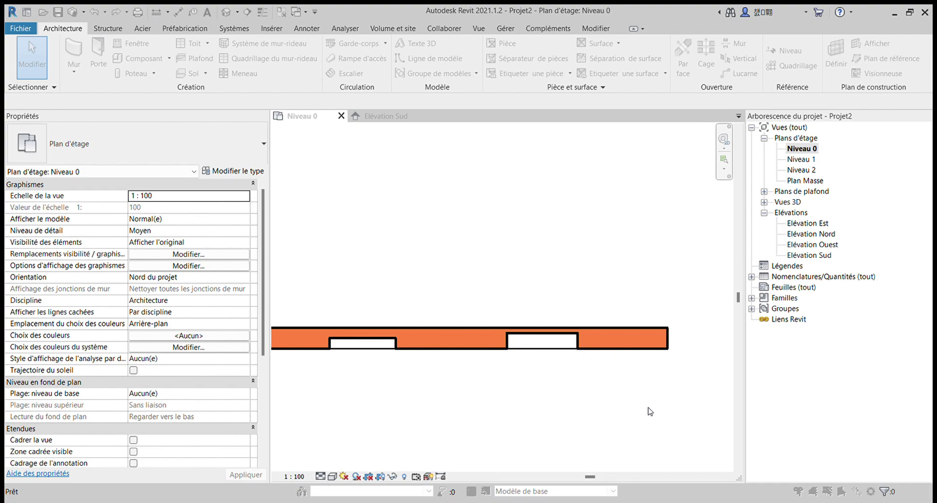
Select the Niveau 0 wall to show its Générique - Ext. 200 mm properties
click(642, 348)
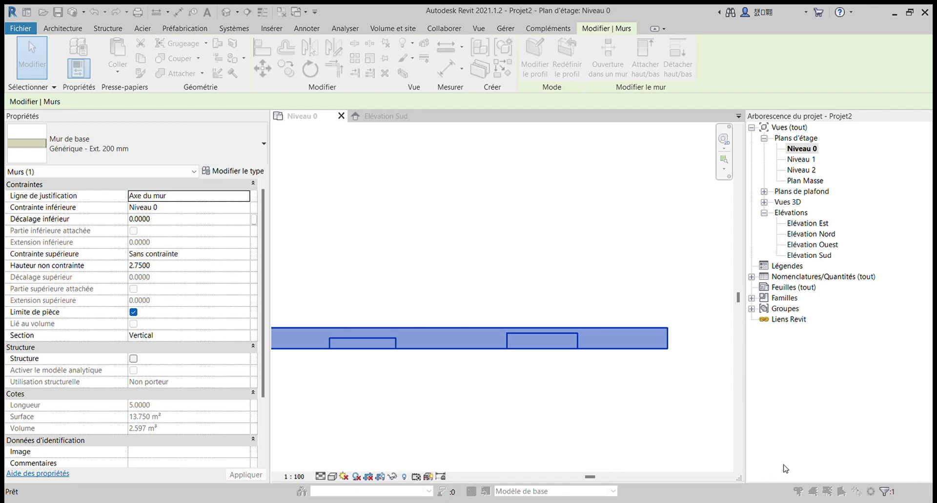
scroll(638, 419, up, 2)
click(637, 413)
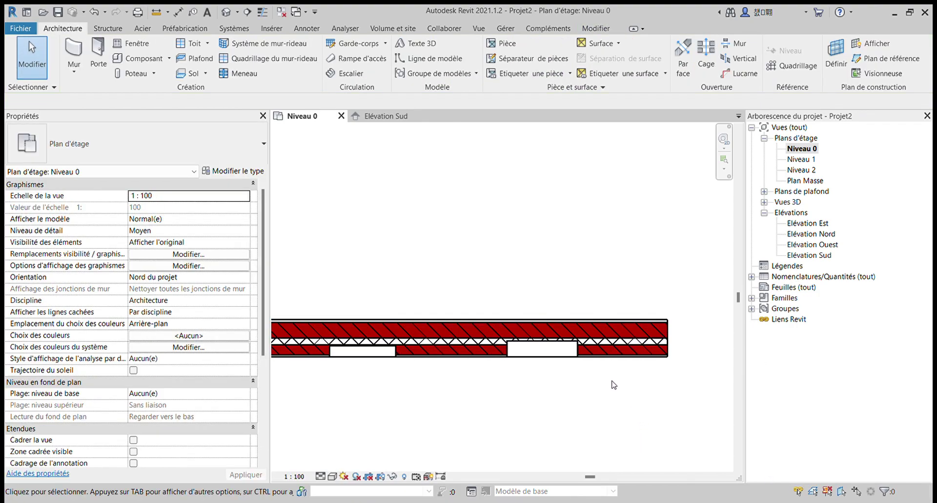
scroll(612, 378, up, 3)
middle_drag(571, 397, 514, 405)
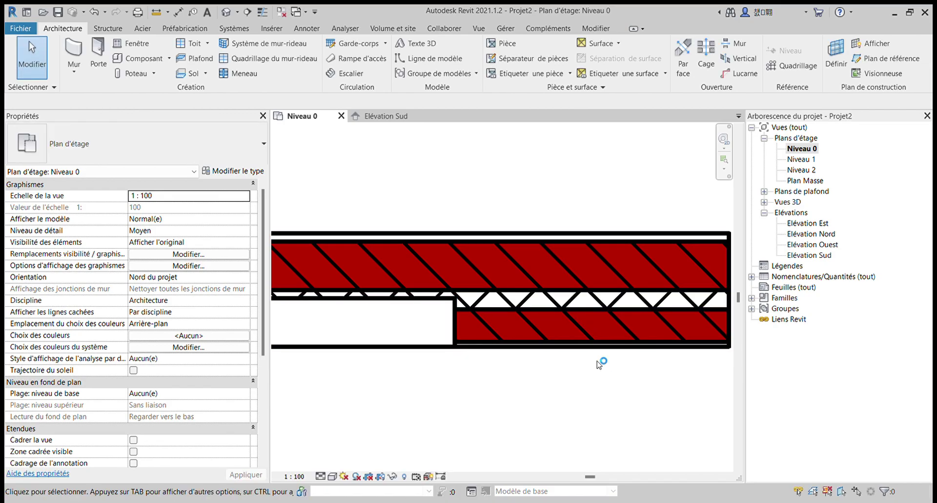
key(t)
key(l)
middle_drag(531, 387, 561, 392)
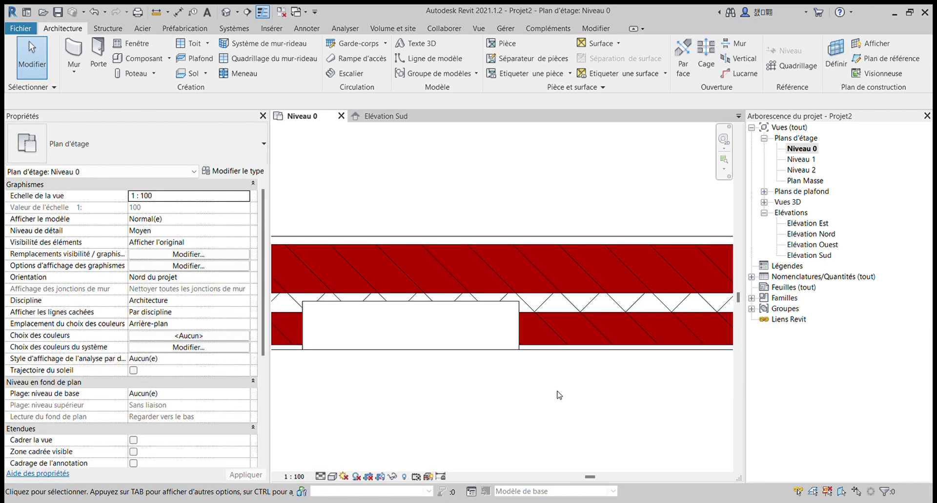
middle_drag(437, 399, 494, 413)
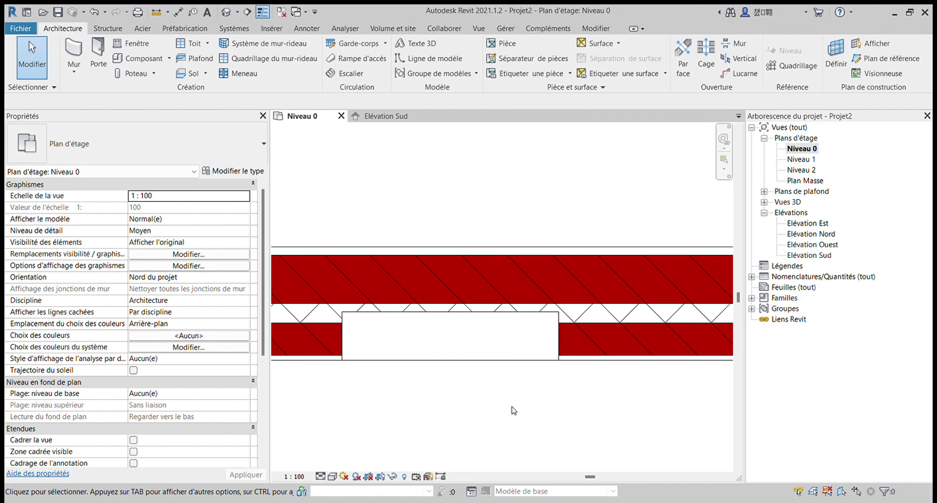
middle_drag(511, 408, 551, 404)
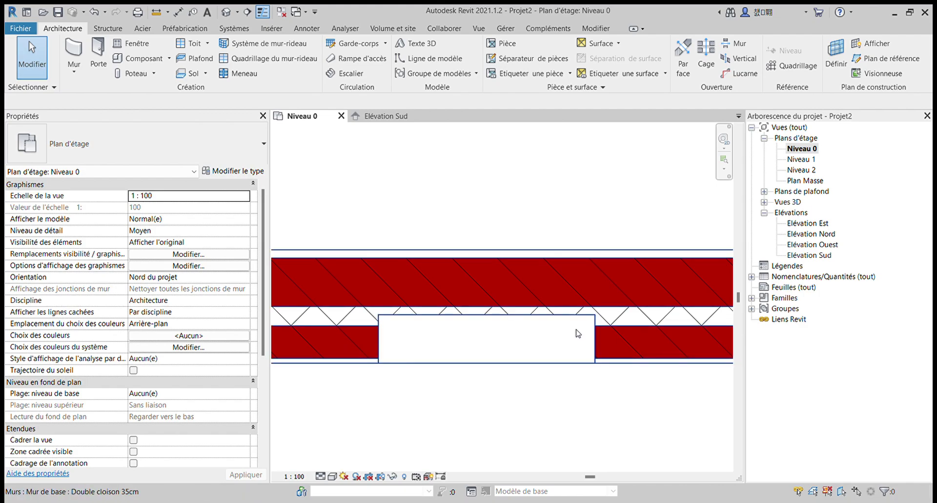
scroll(476, 337, up, 1)
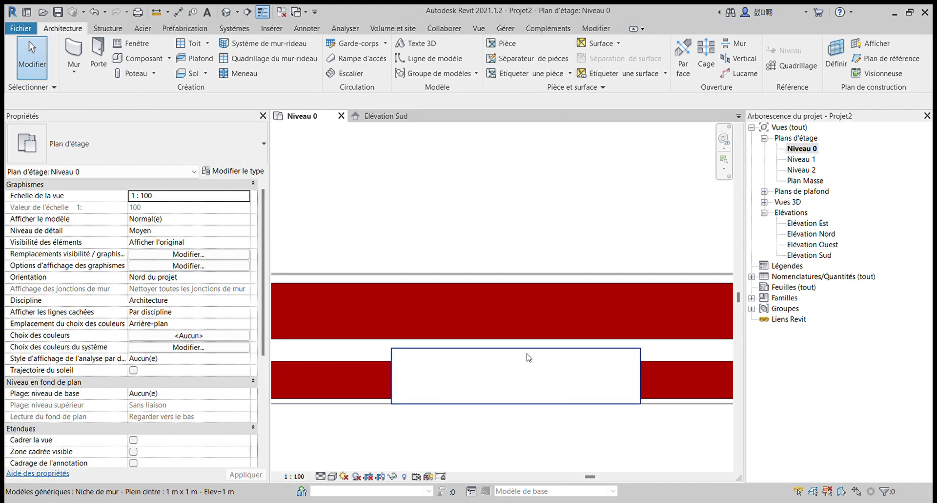
scroll(527, 345, up, 2)
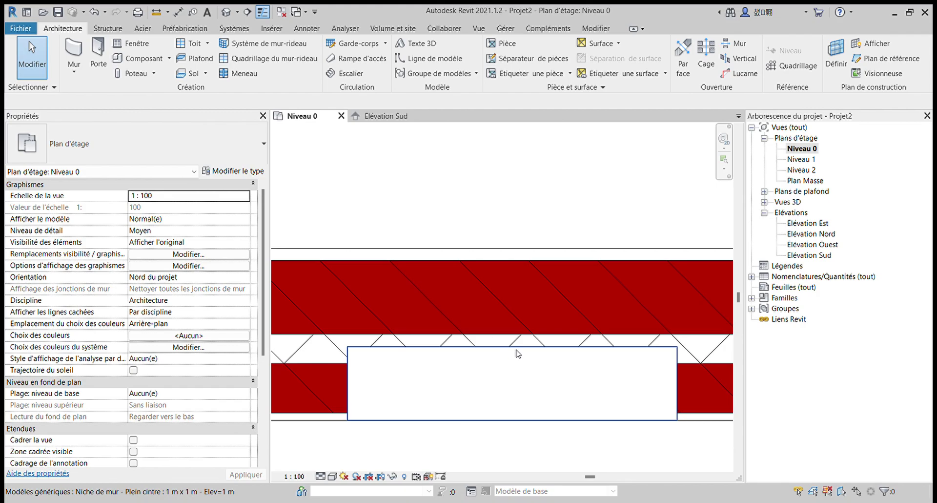
scroll(513, 339, up, 1)
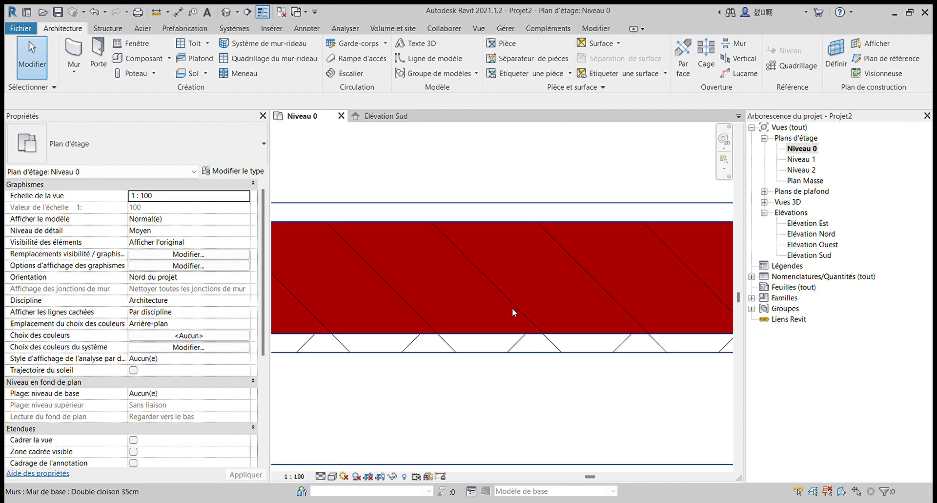
scroll(511, 305, down, 1)
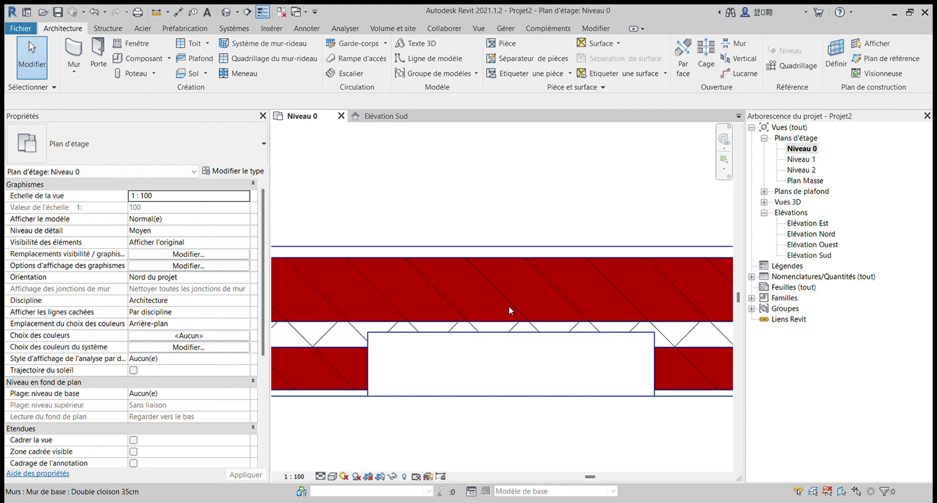
scroll(509, 307, down, 1)
Drag the niche's depth grip so Profondeur changes from 0.1500 to 0.1479
click(521, 337)
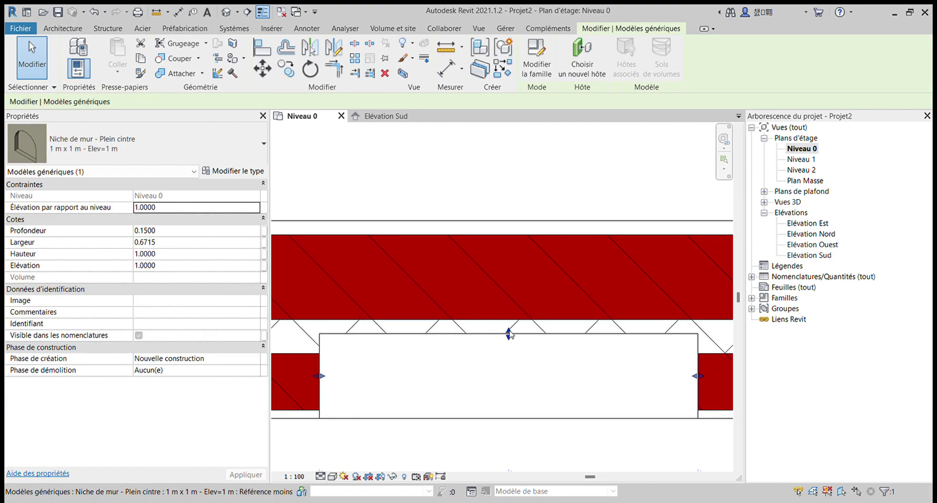
drag(513, 335, 511, 326)
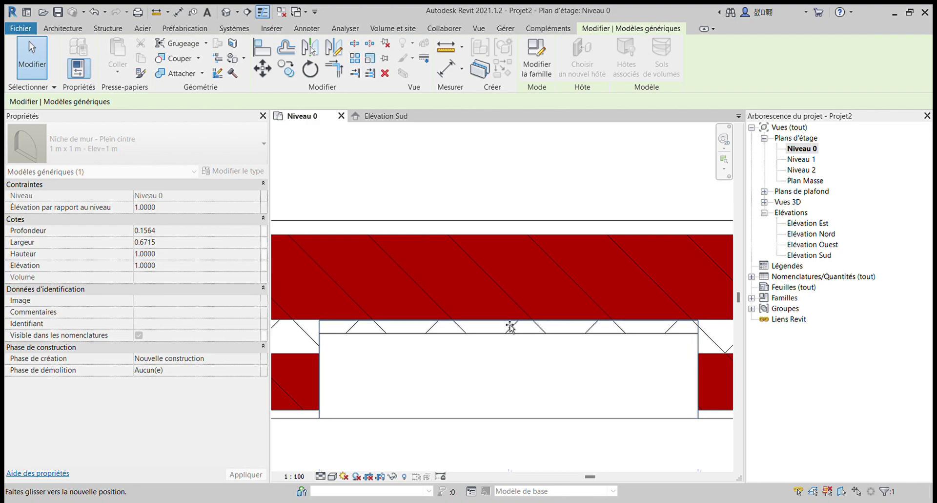
drag(511, 326, 508, 338)
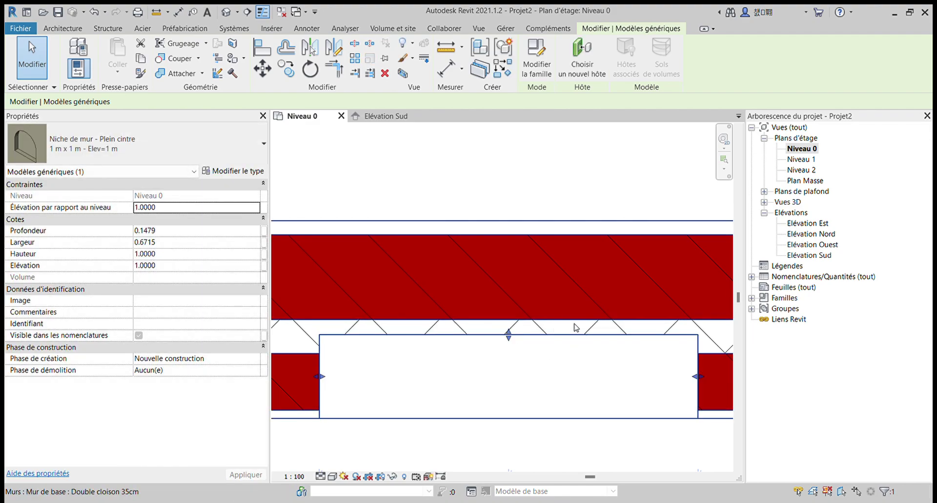
scroll(568, 342, down, 3)
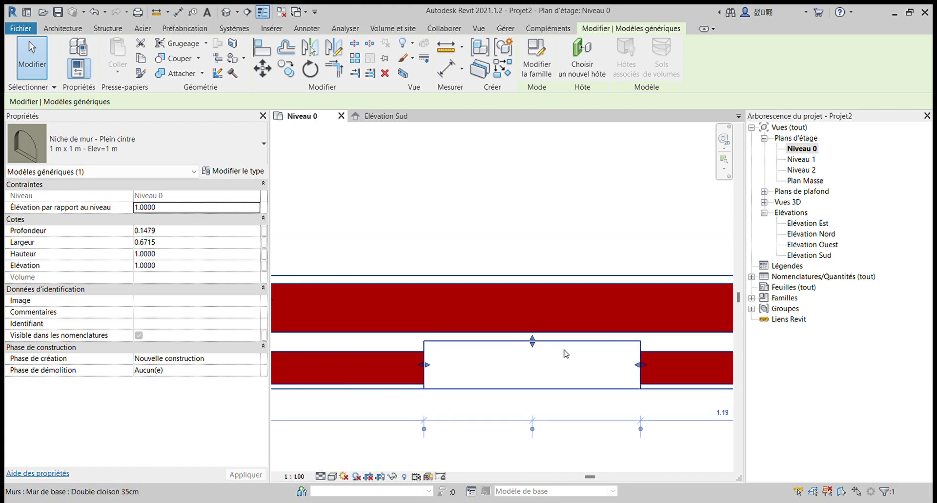
scroll(565, 352, down, 2)
scroll(537, 366, down, 2)
scroll(523, 388, down, 1)
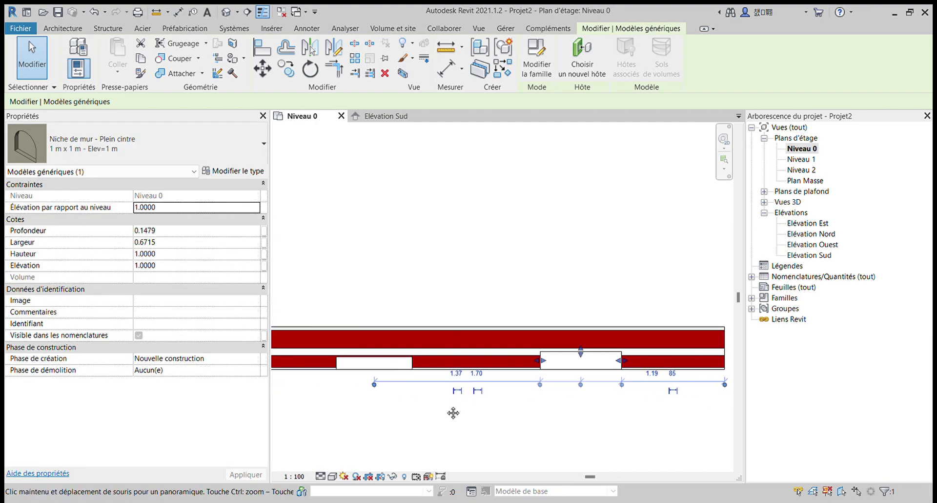
scroll(557, 416, up, 2)
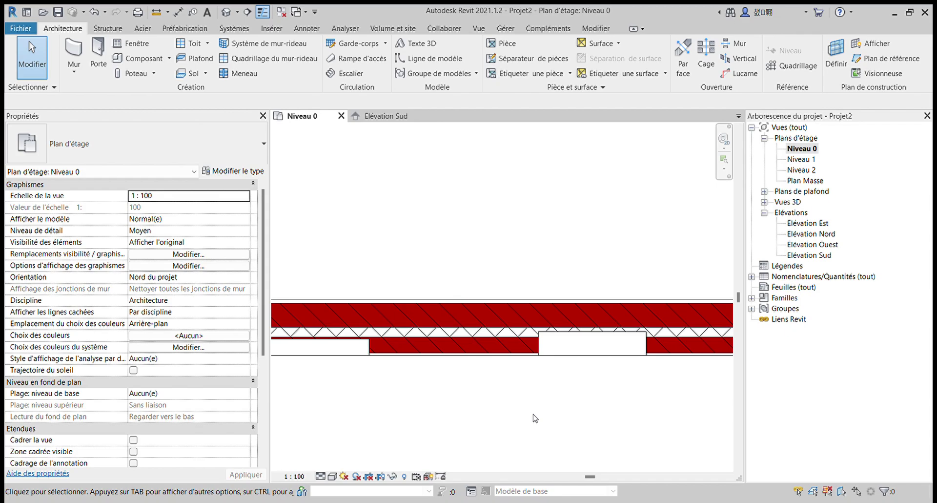
Zoom and pan the plan to leave empty space left of the wall
scroll(560, 394, down, 2)
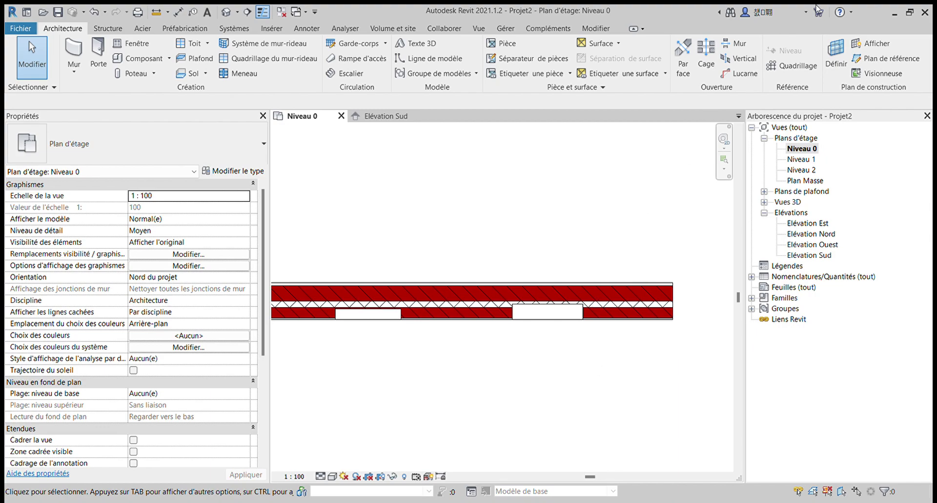
scroll(495, 233, down, 2)
scroll(436, 273, up, 2)
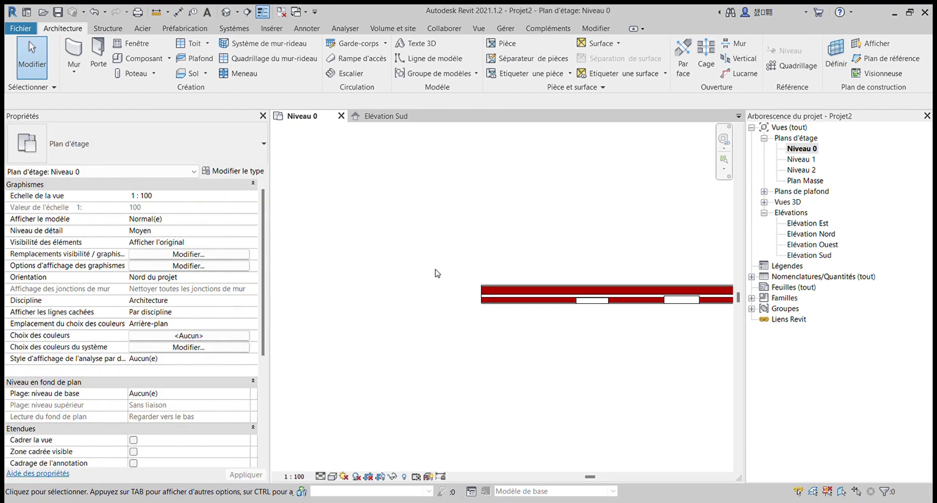
middle_drag(435, 272, 415, 278)
Place a text note in the empty area and paste the Méthode 01 notes into it
key(x)
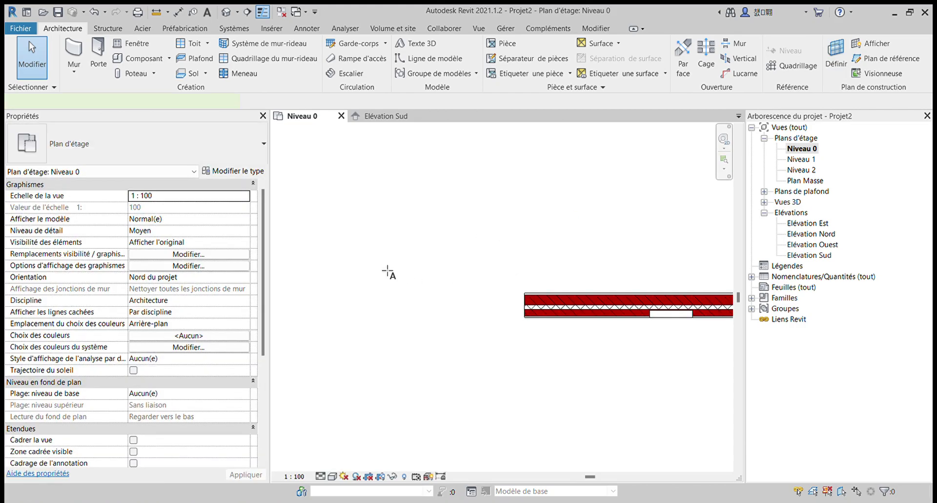
click(366, 262)
key(ctrl+v)
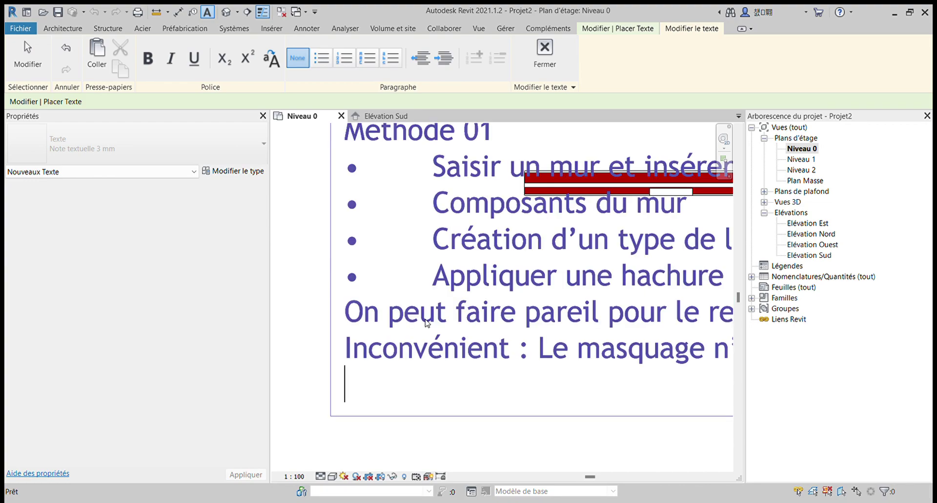
click(437, 427)
key(Escape)
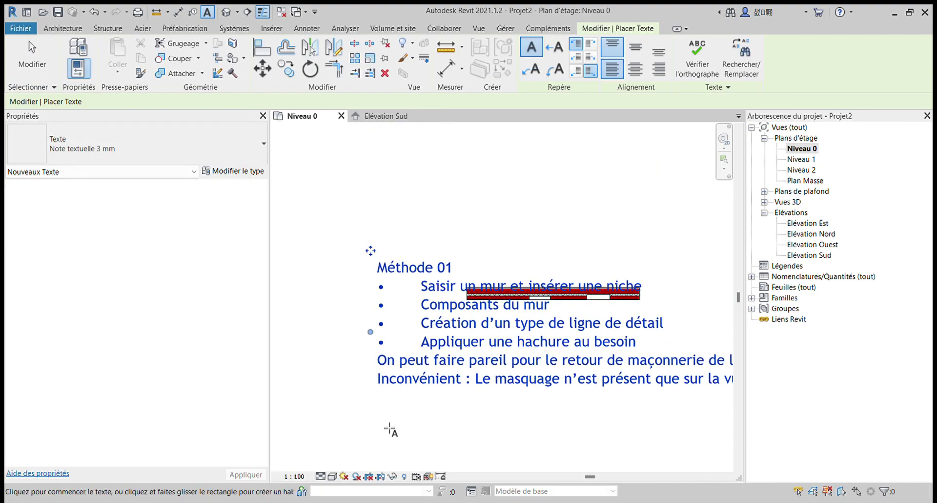
key(Escape)
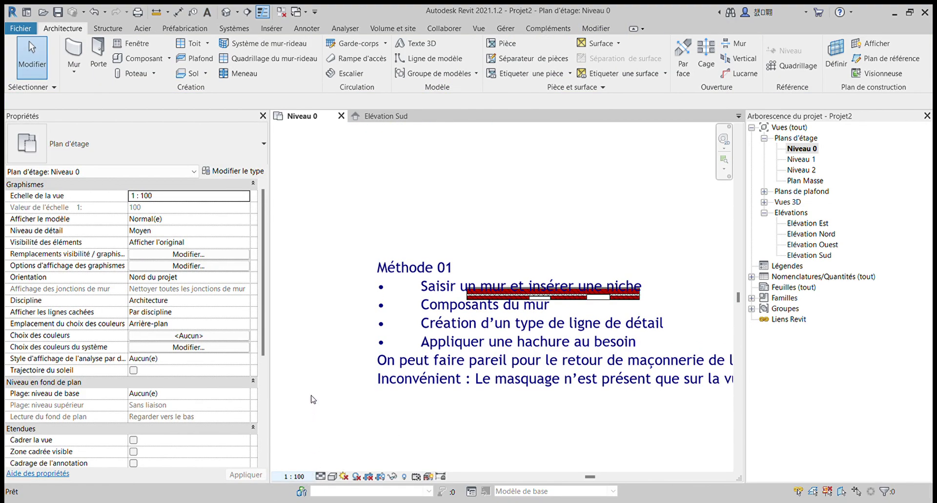
Move the note below the wall and change its type to Note textuelle 1
click(430, 309)
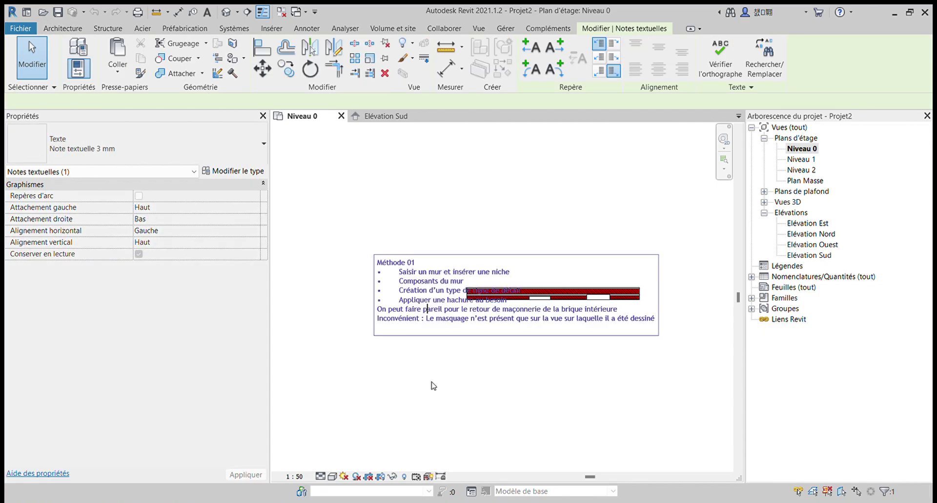
click(431, 384)
drag(379, 259, 379, 353)
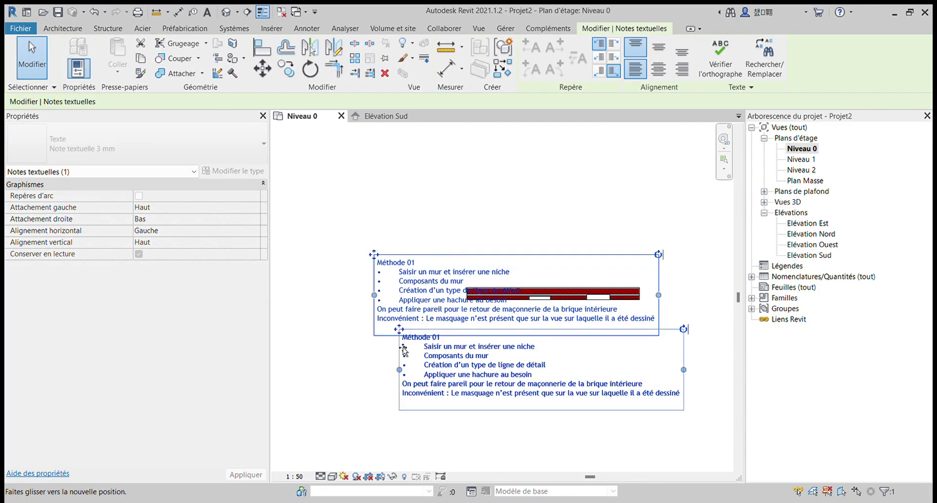
click(250, 146)
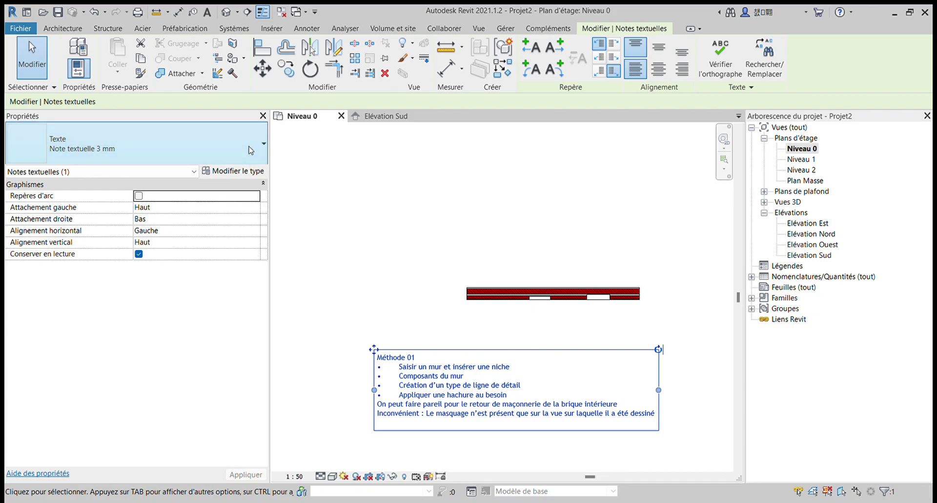
click(217, 203)
click(299, 243)
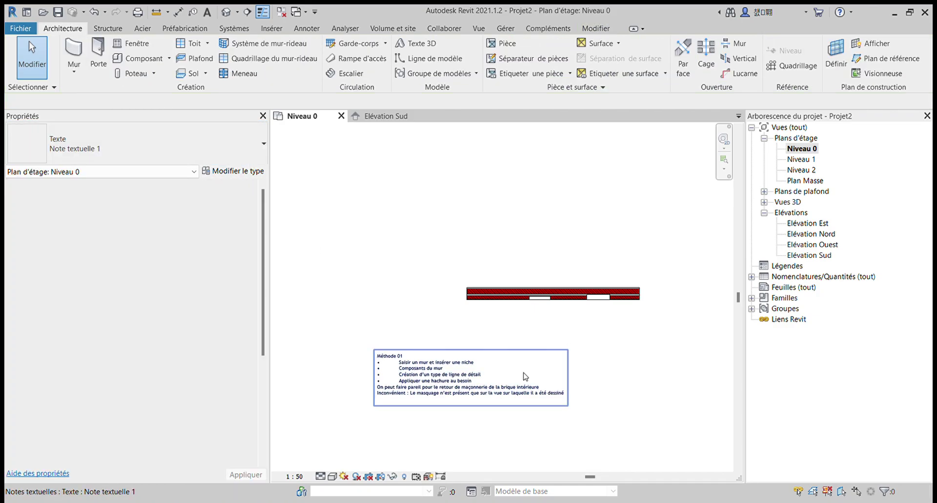
scroll(454, 349, up, 2)
scroll(455, 349, up, 2)
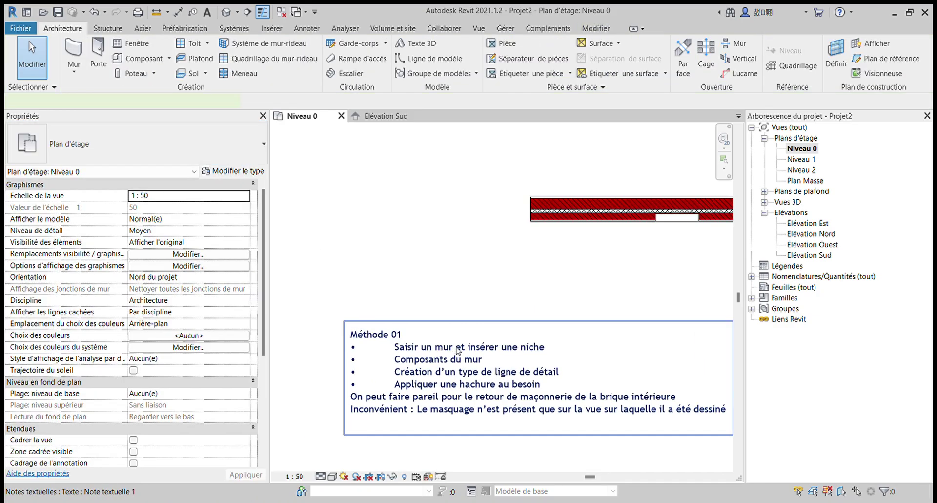
Underline the lines 'Saisir un mur et insérer une niche' and 'Composants du mur' in the note
triple_click(488, 349)
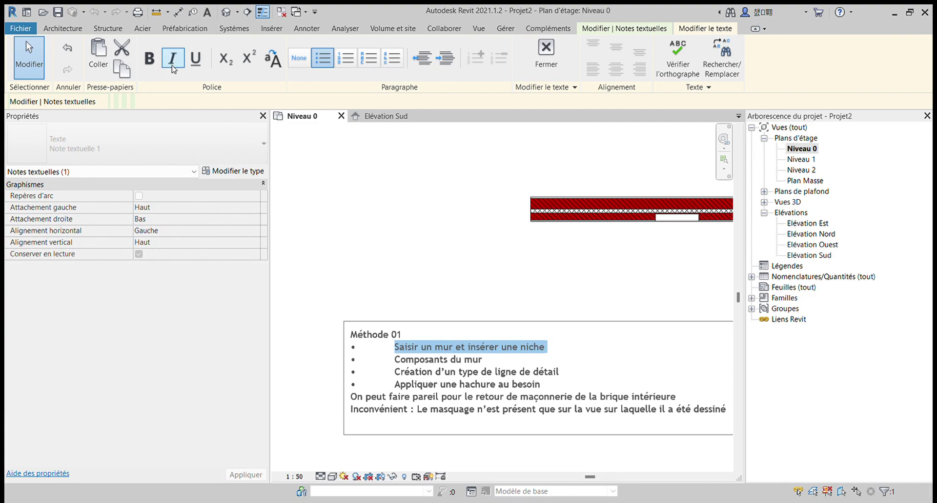
click(197, 60)
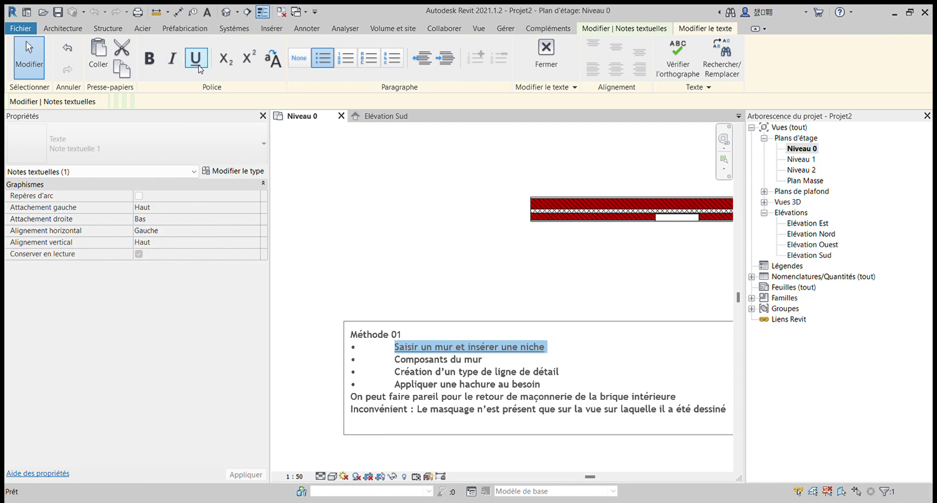
drag(394, 359, 484, 359)
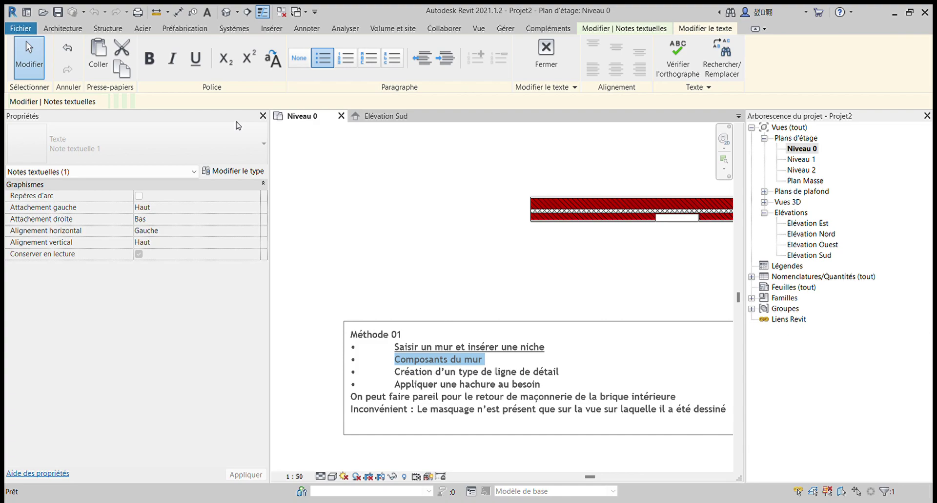
click(195, 59)
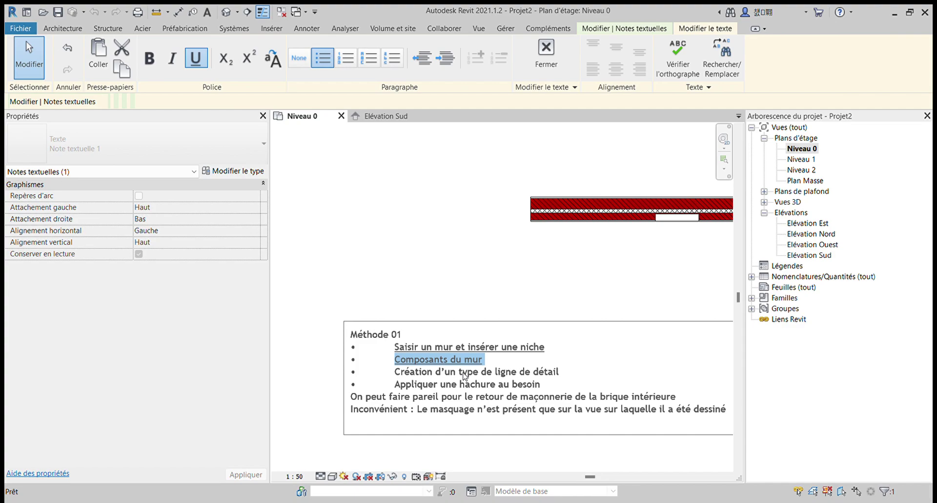
click(550, 266)
Zoom in on the Niveau 0 plan and select the Plein cintre wall niche to show its properties
scroll(645, 228, up, 1)
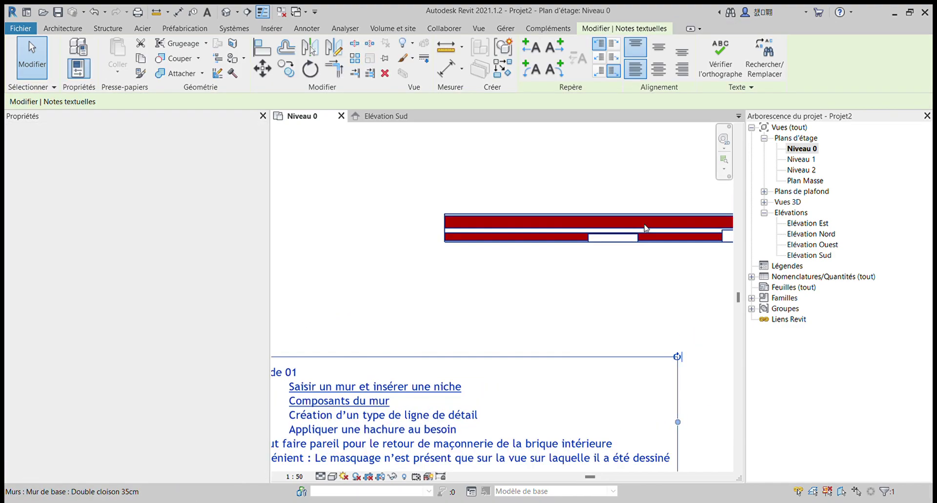
scroll(646, 228, up, 3)
scroll(581, 306, up, 1)
scroll(569, 288, up, 1)
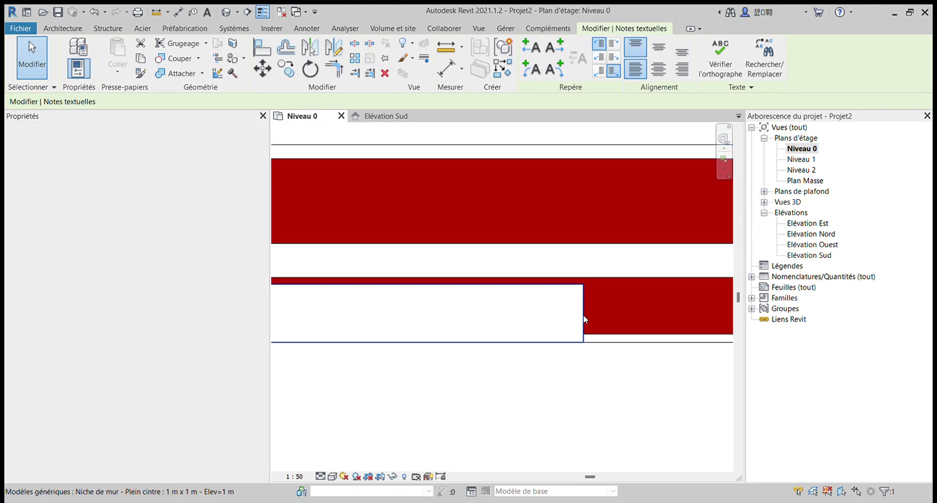
scroll(584, 320, up, 1)
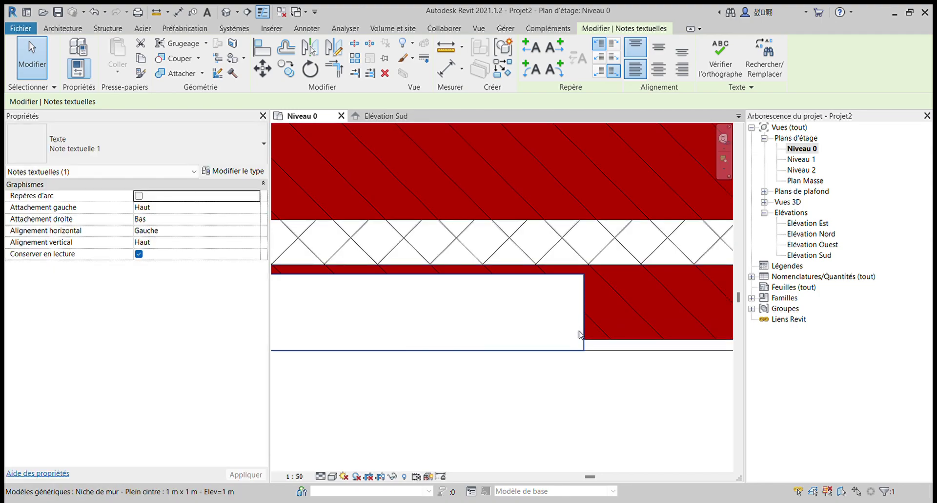
scroll(576, 329, down, 1)
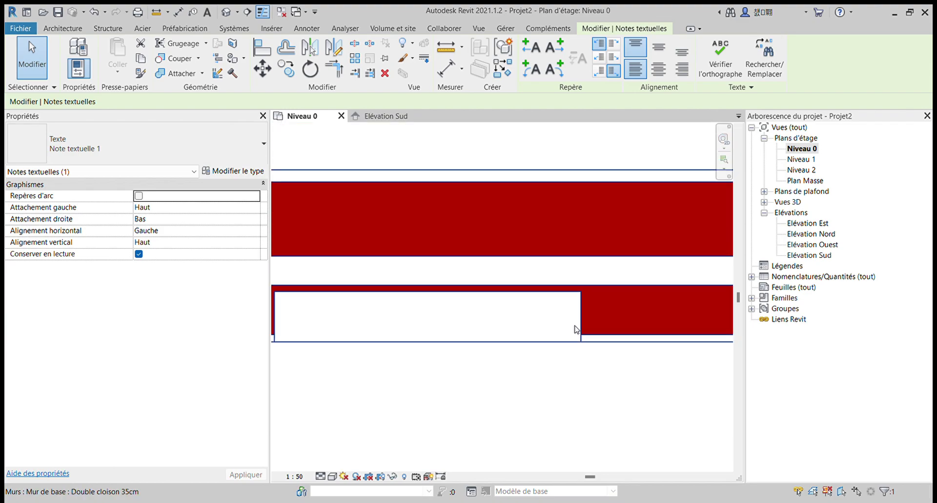
middle_drag(564, 329, 587, 334)
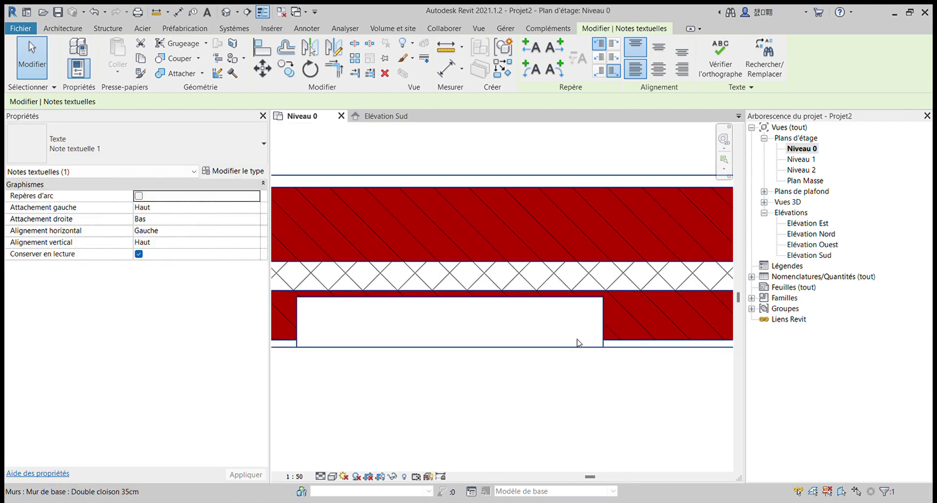
click(578, 342)
click(593, 342)
click(597, 342)
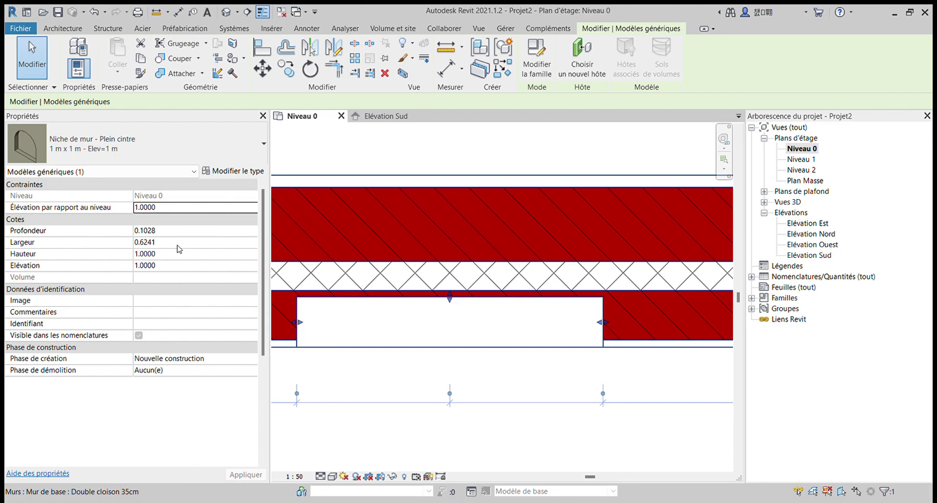
Set the niche's Largeur to 0.65 and Profondeur to 0.1 in Properties, then apply
click(166, 247)
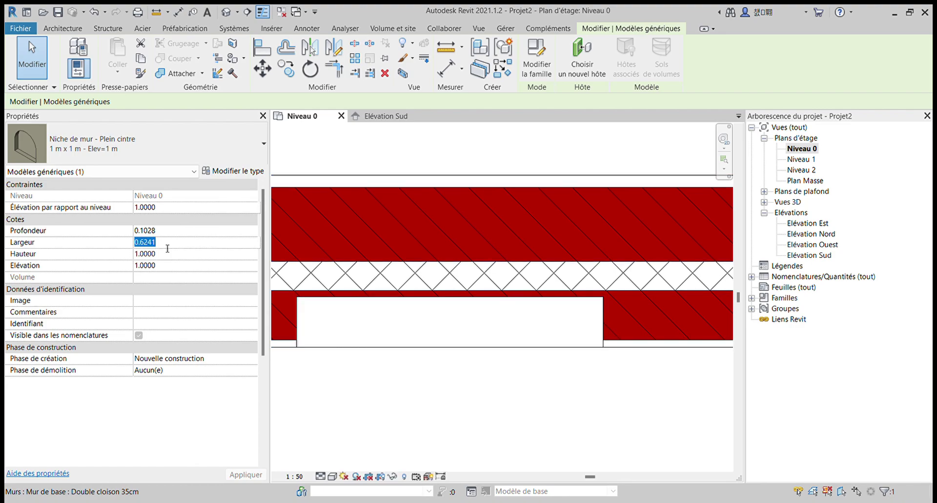
text(.65)
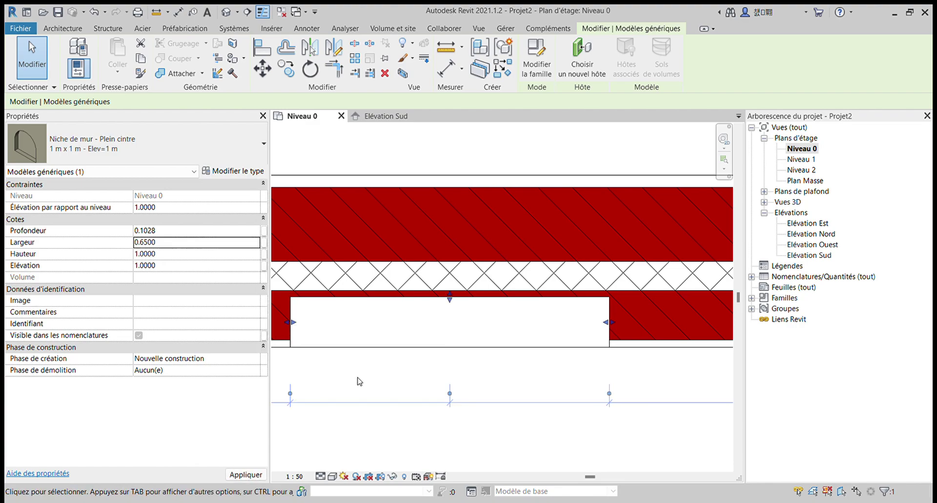
click(218, 233)
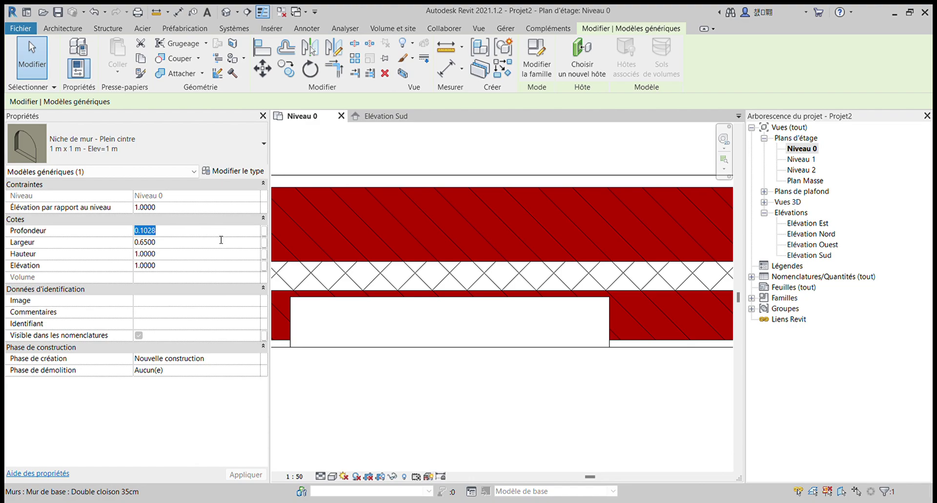
text(.1)
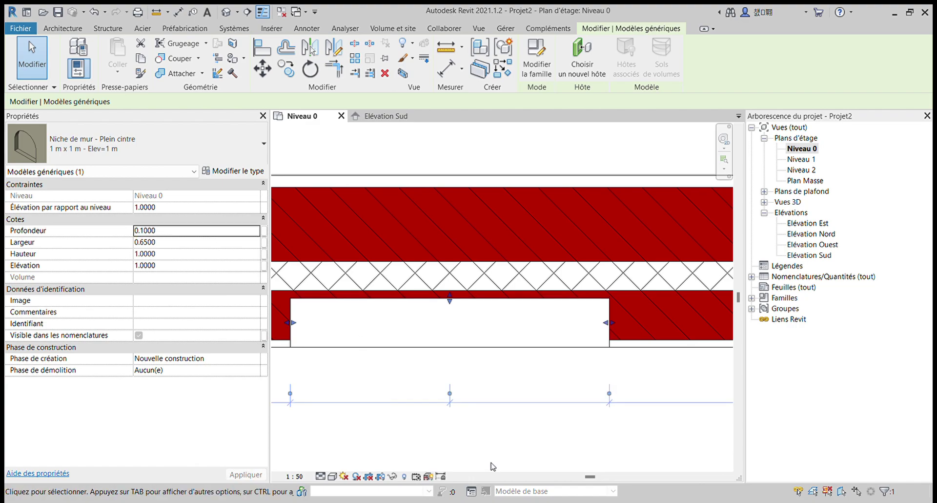
click(491, 465)
scroll(537, 390, up, 3)
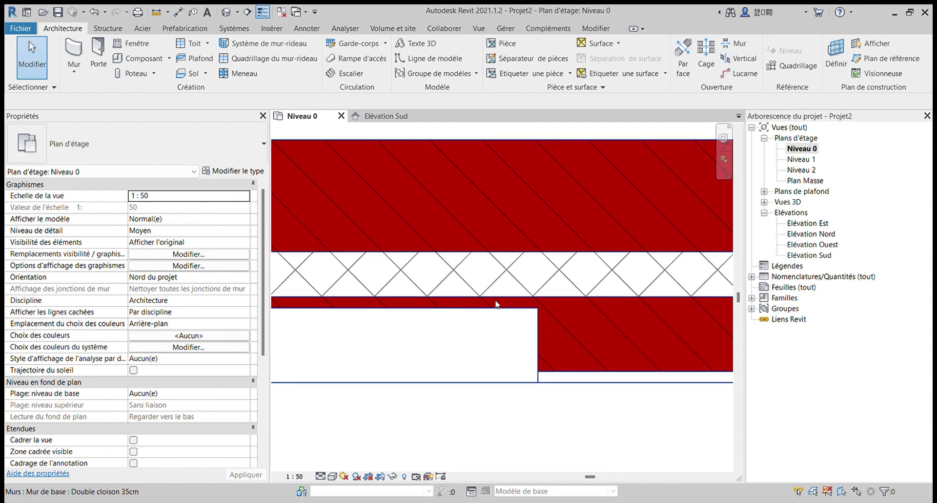
scroll(547, 366, down, 3)
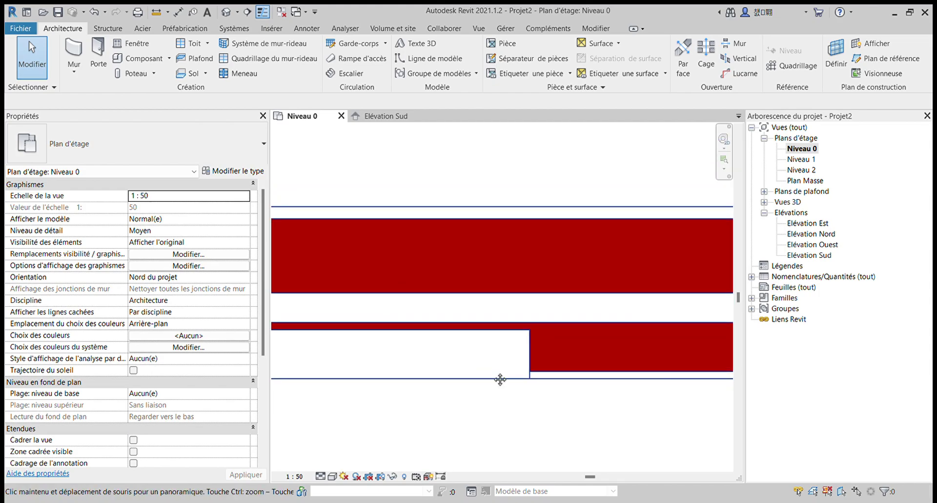
scroll(561, 381, up, 1)
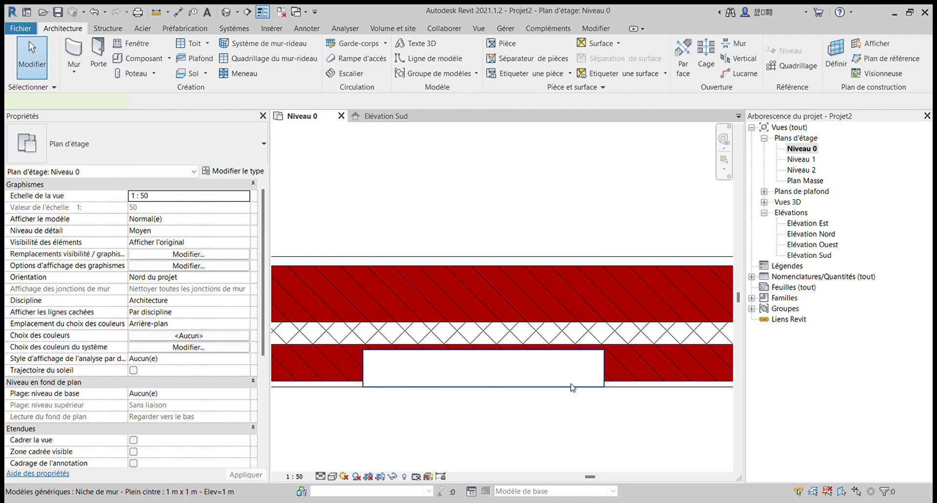
click(573, 386)
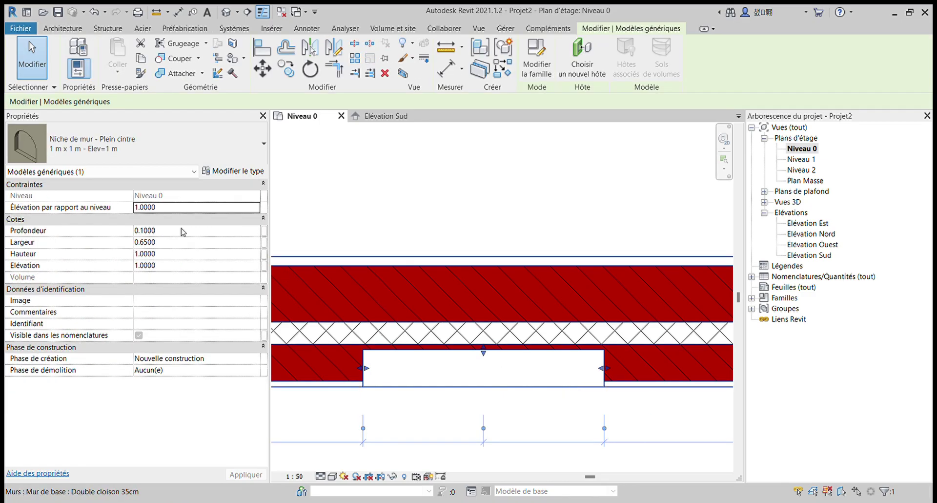
click(542, 417)
scroll(561, 295, down, 5)
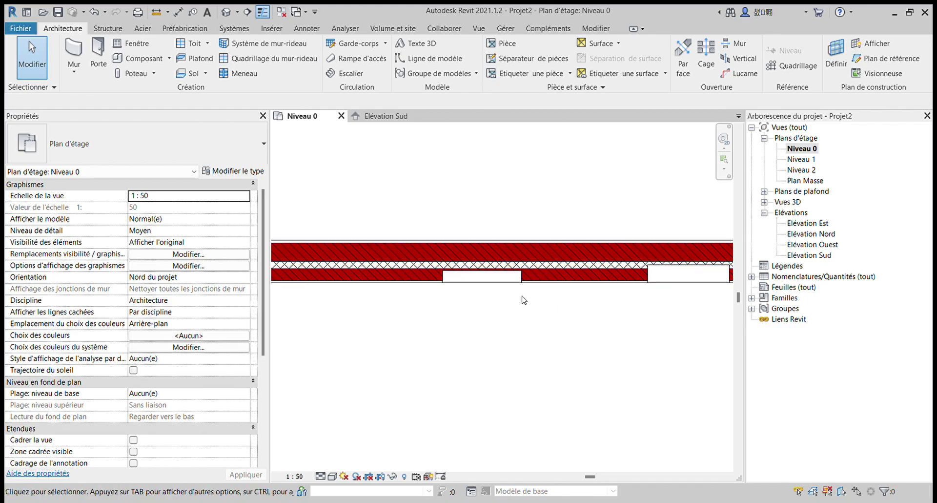
scroll(524, 300, up, 4)
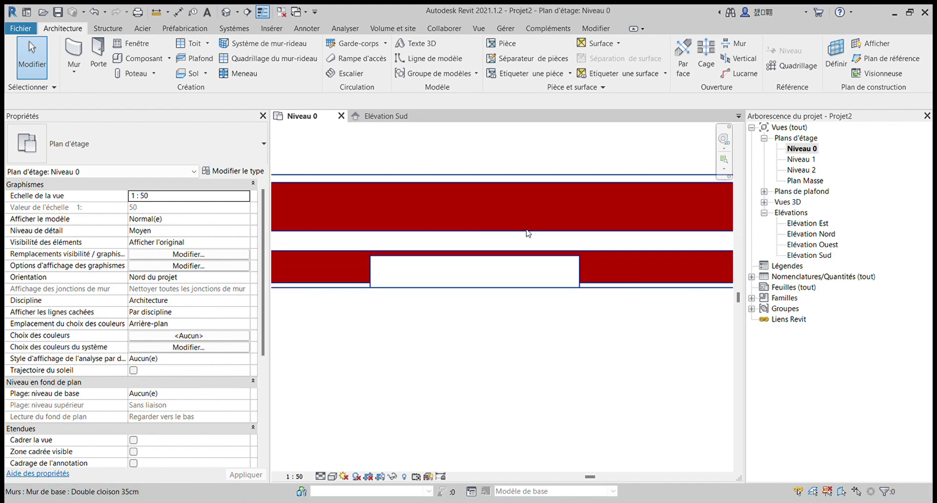
middle_drag(557, 327, 559, 377)
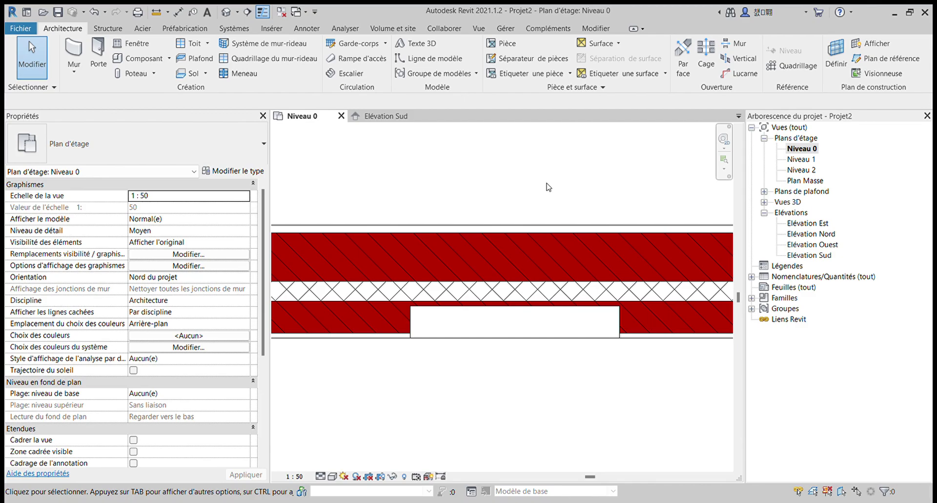
Switch to the Annoter ribbon and pan the plan to centre the niche in view
click(307, 28)
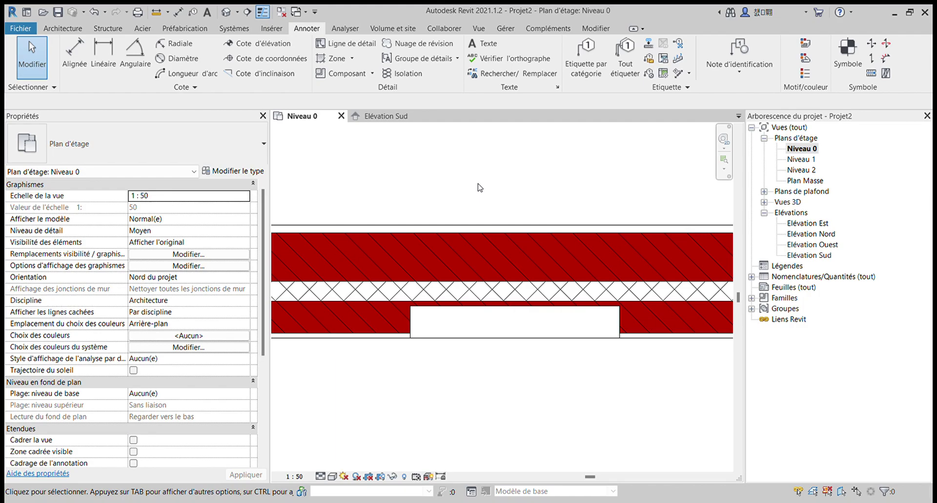
middle_drag(475, 183, 428, 204)
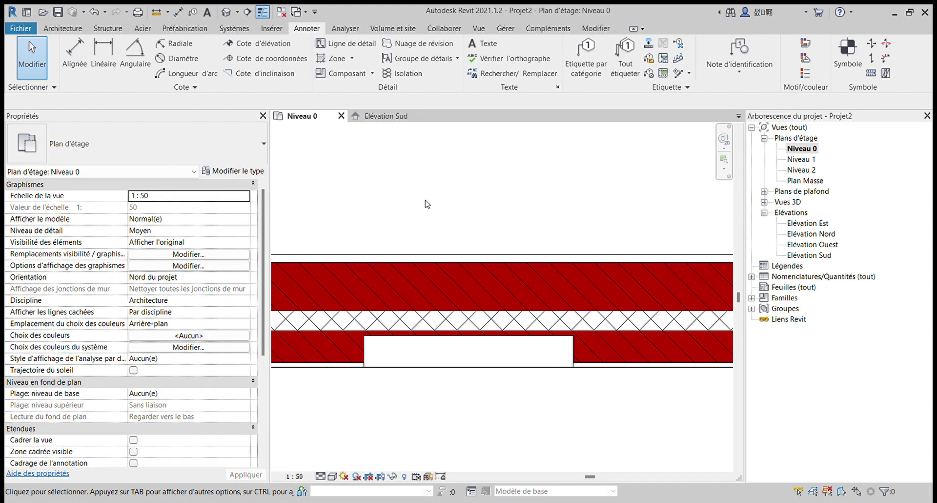
middle_drag(427, 204, 444, 213)
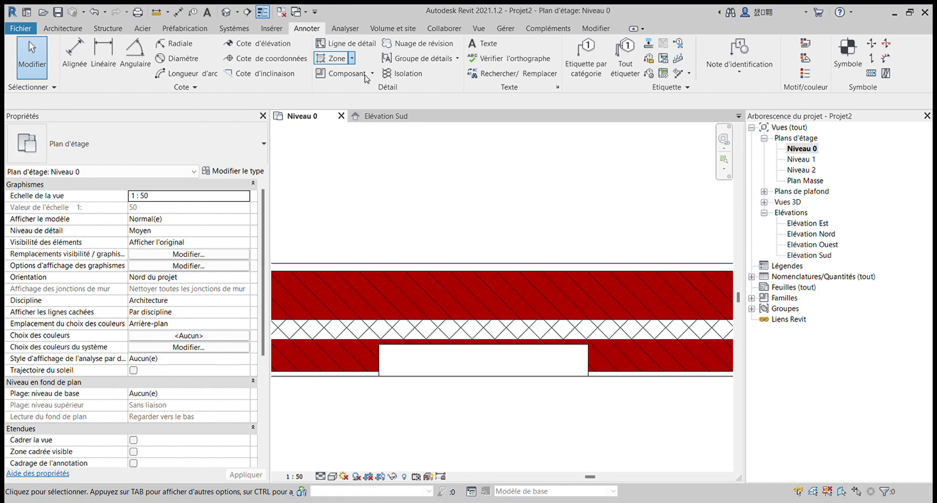
Start an Opaque Noir filled region (Zone) and choose the Pick Lines draw tool
click(334, 58)
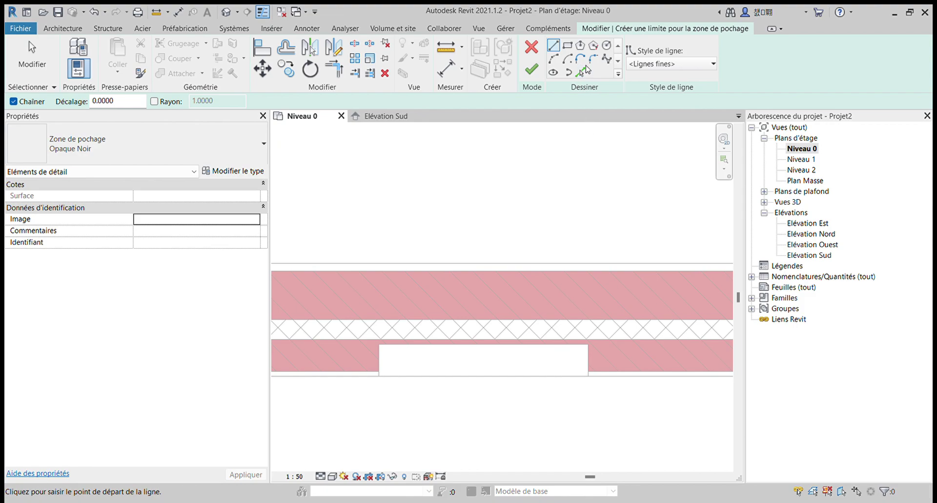
click(581, 73)
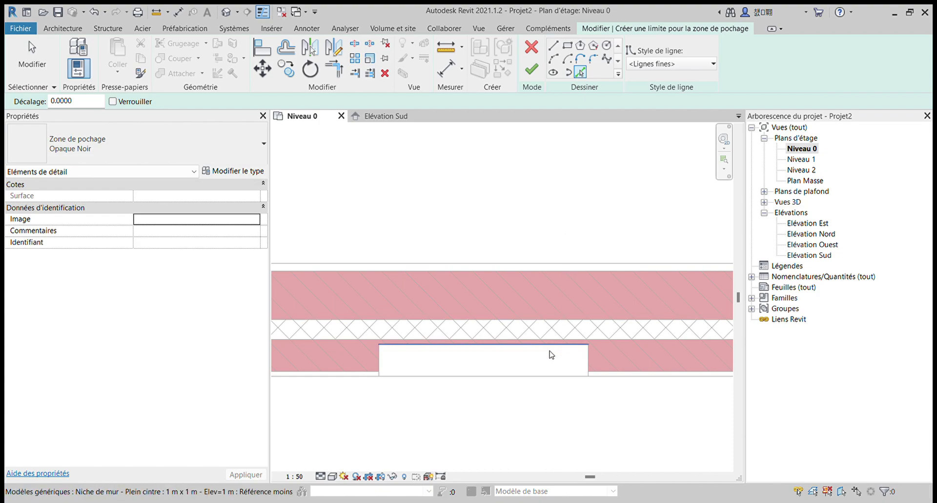
Pick a niche edge and the wall face as boundary lines, then set the offset to 0.0150
click(394, 358)
click(505, 382)
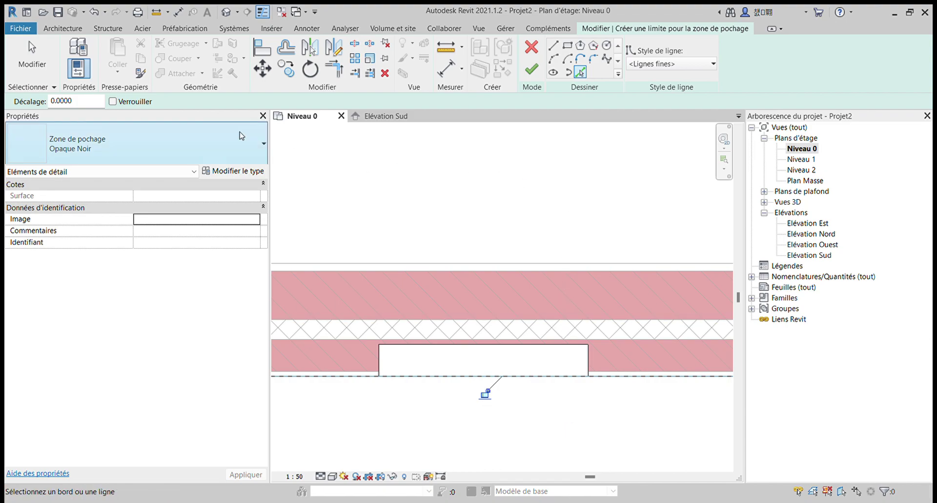
double_click(91, 106)
text(0.0150)
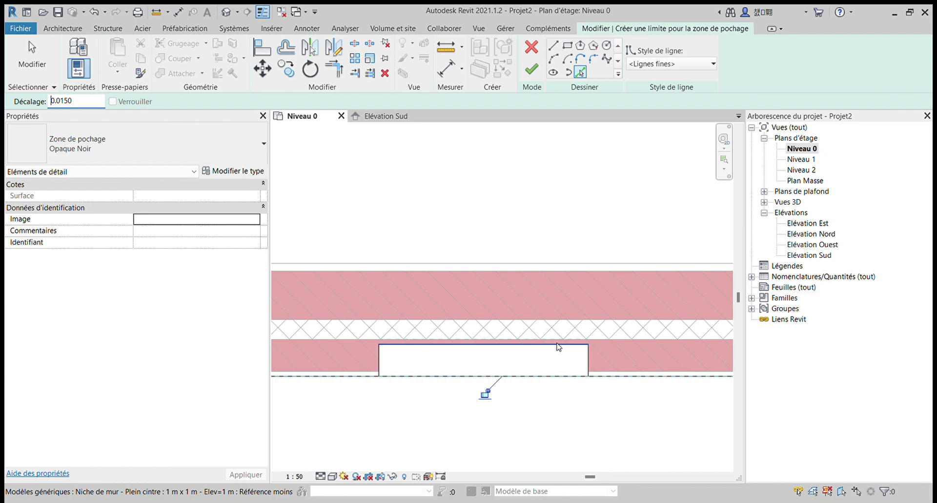
Pick the niche's right edge with the offset and its left edge to close the outline
click(592, 360)
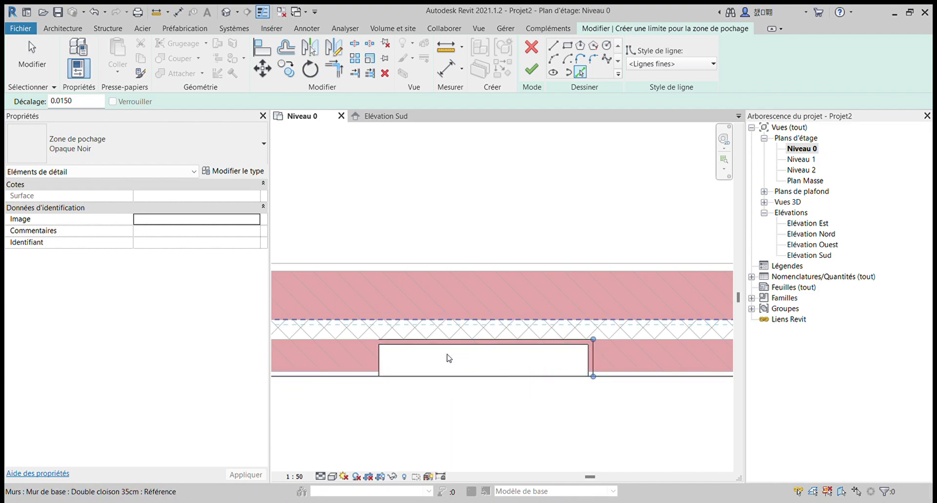
click(380, 360)
key(Escape)
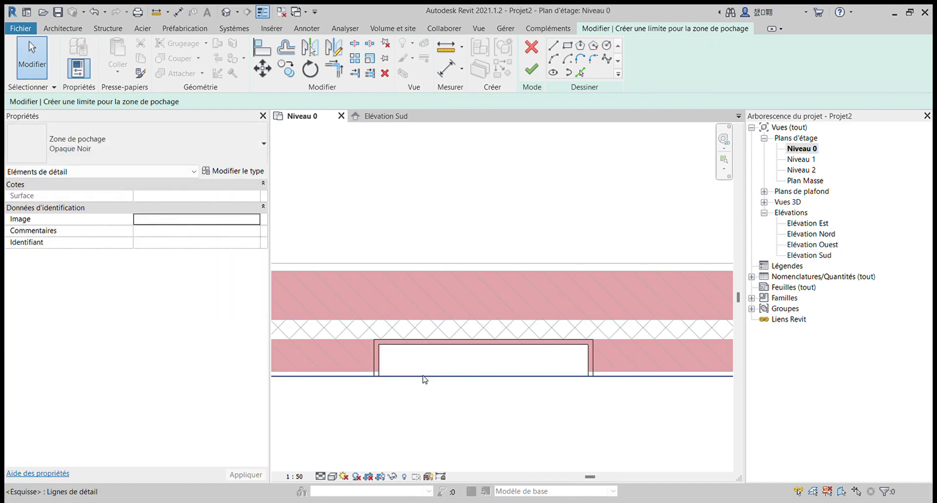
Trim the bottom boundary line to the right and left vertical lines to form clean corners
key(s)
key(l)
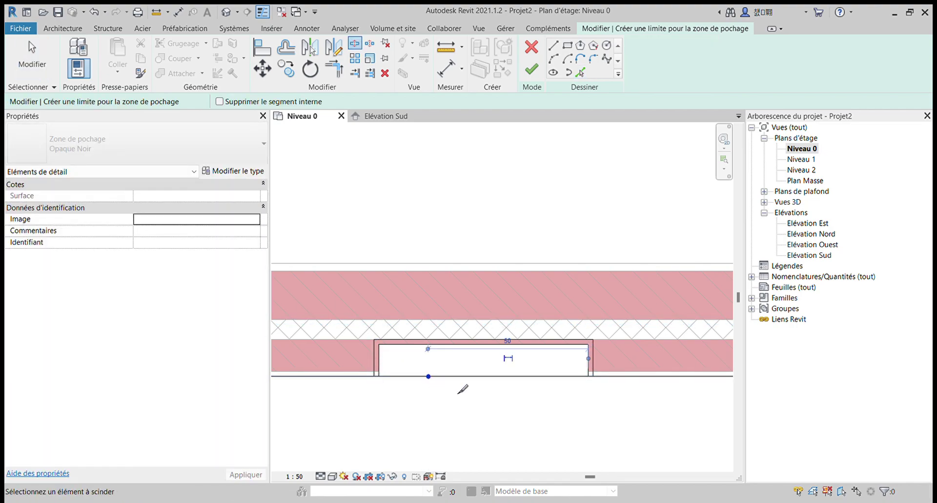
scroll(586, 381, up, 4)
key(t)
key(r)
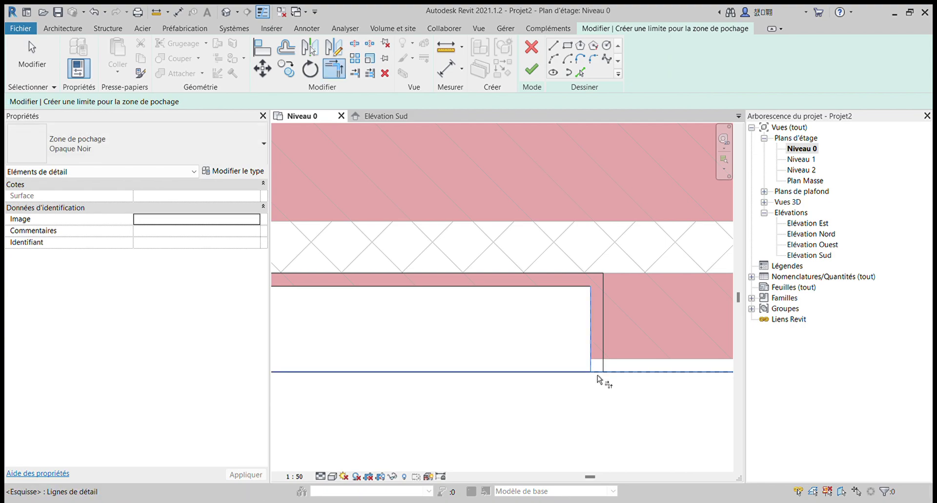
click(598, 373)
scroll(510, 361, down, 3)
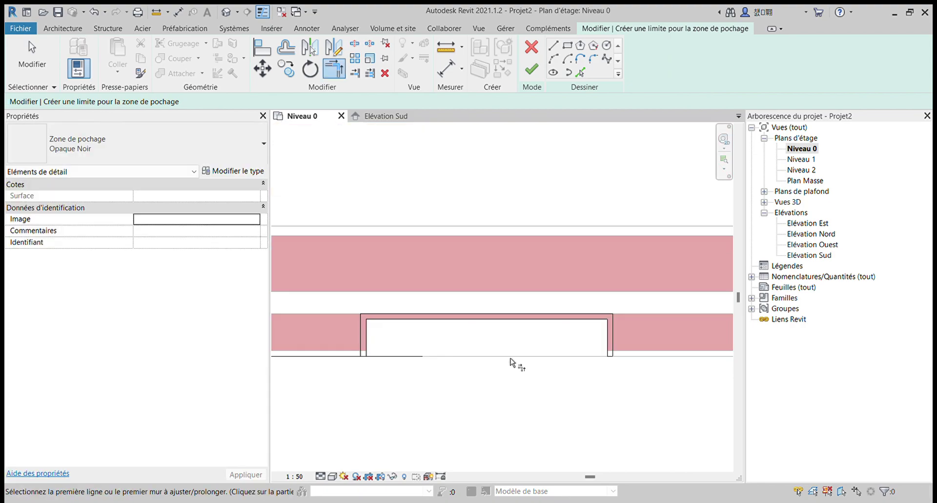
scroll(408, 335, up, 3)
scroll(397, 390, up, 1)
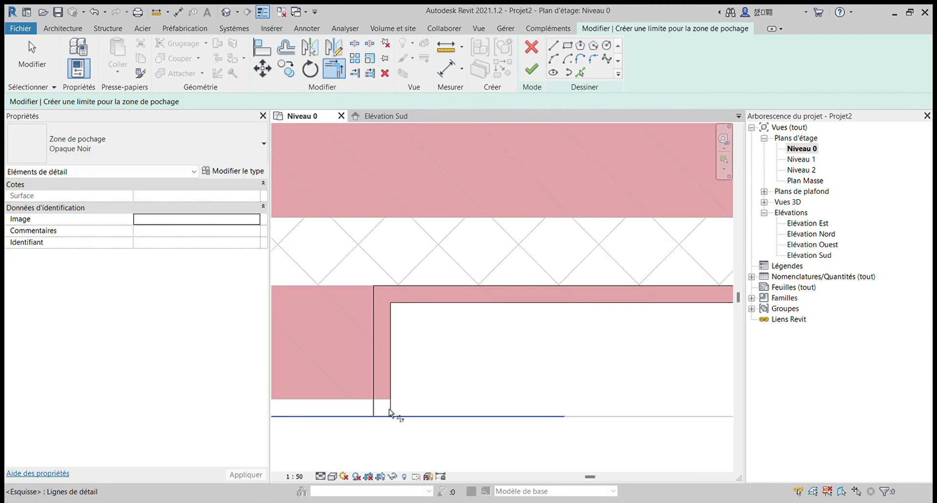
click(390, 415)
click(375, 409)
scroll(458, 356, down, 2)
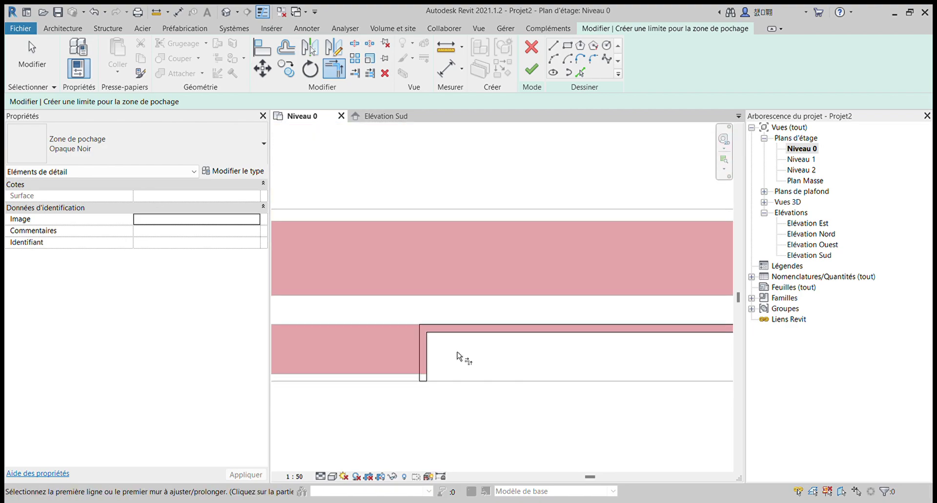
key(Escape)
key(Escape)
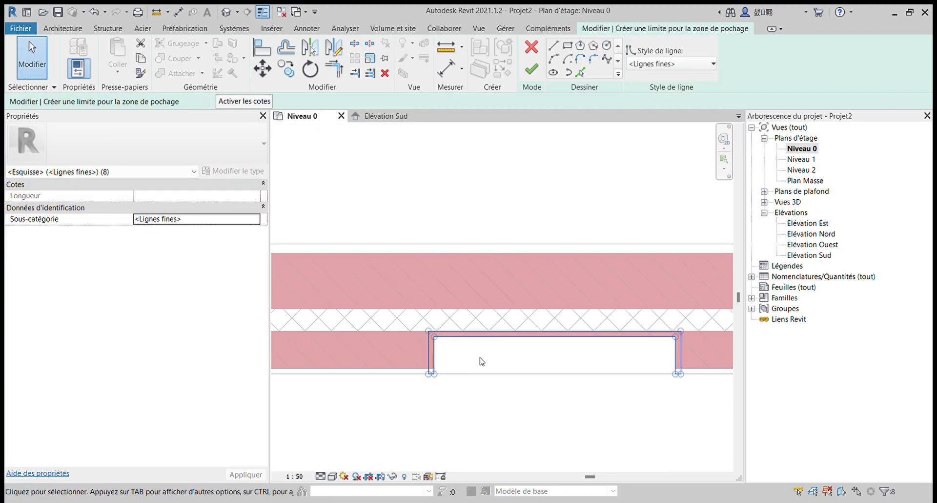
Finish the sketch to create the black Opaque Noir band lining the niche
scroll(540, 349, up, 2)
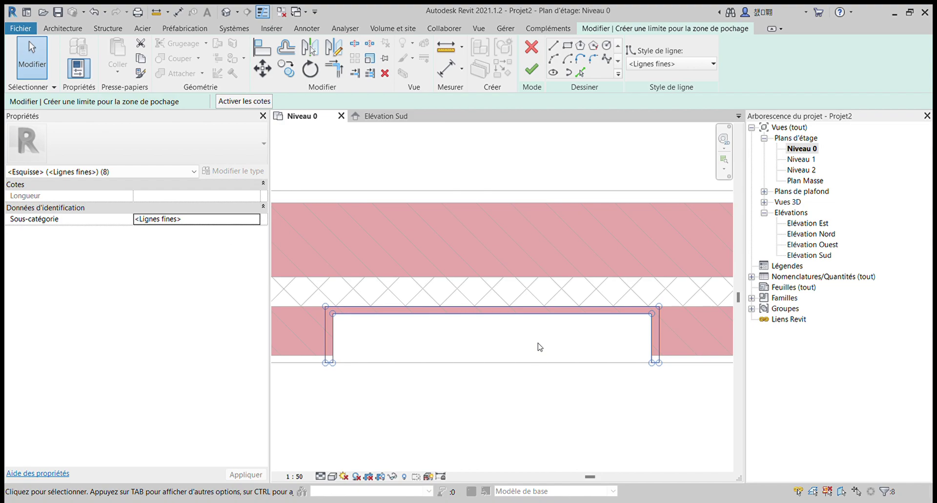
click(540, 347)
scroll(675, 356, up, 1)
scroll(640, 387, up, 1)
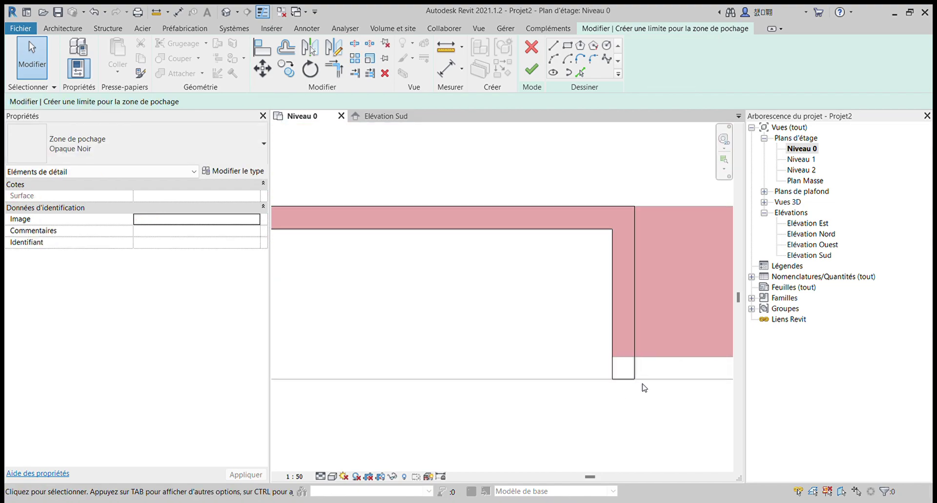
scroll(636, 357, up, 1)
scroll(586, 341, down, 1)
scroll(589, 337, down, 1)
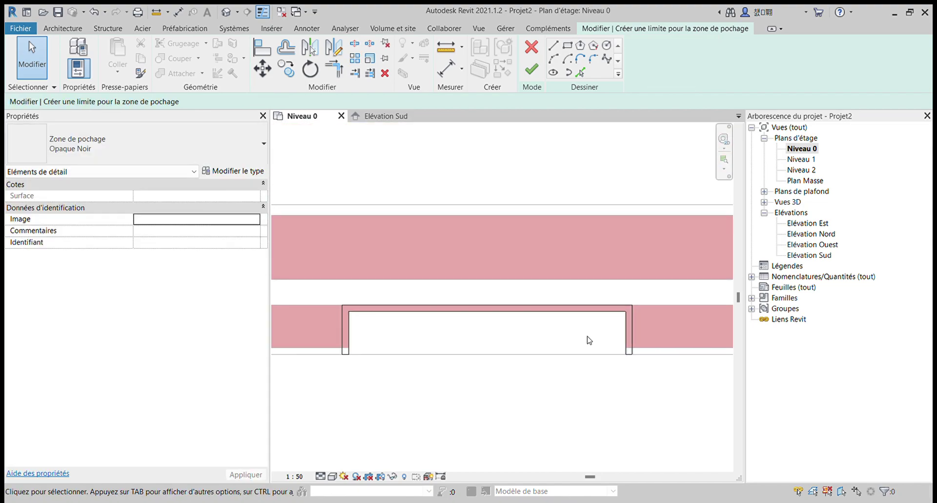
scroll(596, 342, down, 1)
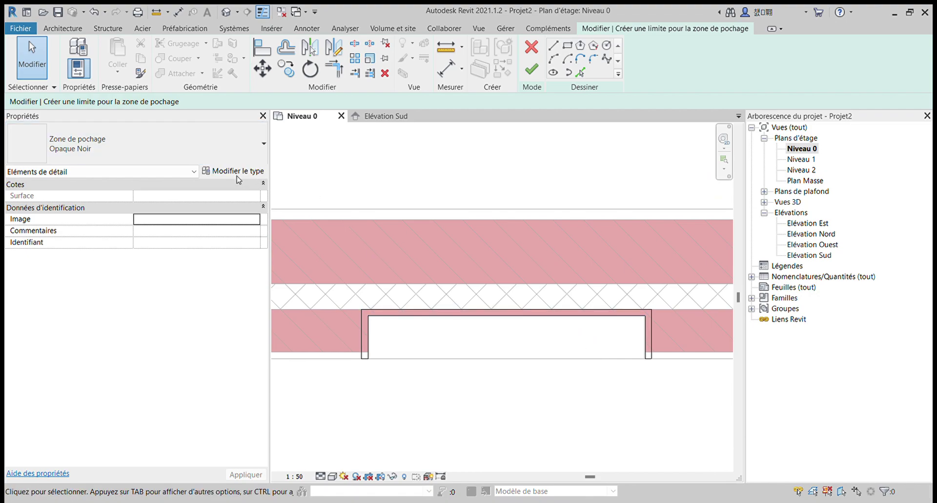
click(542, 77)
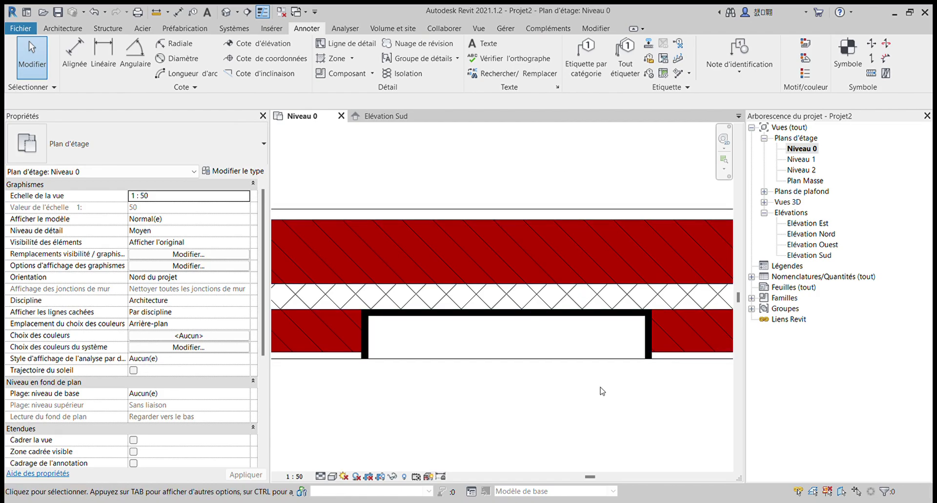
Change the niche filled region's type properties so it no longer appears solid black
click(625, 357)
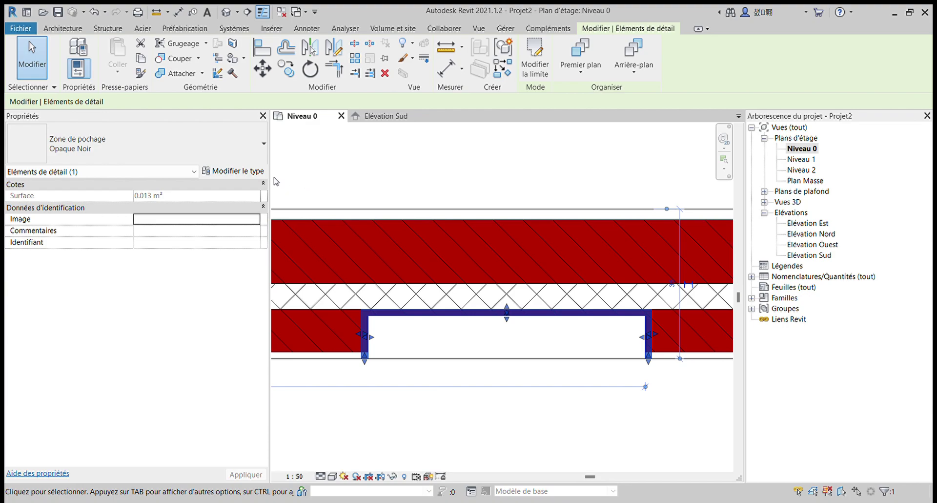
click(250, 175)
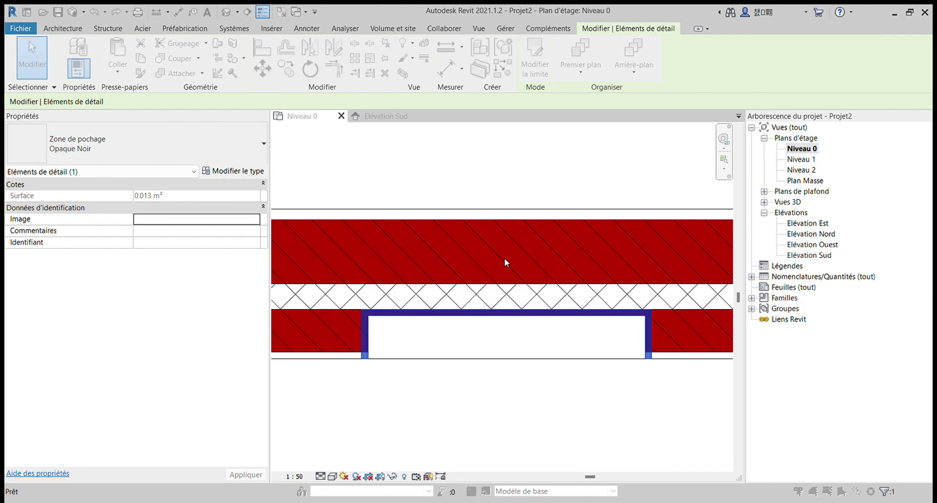
click(618, 421)
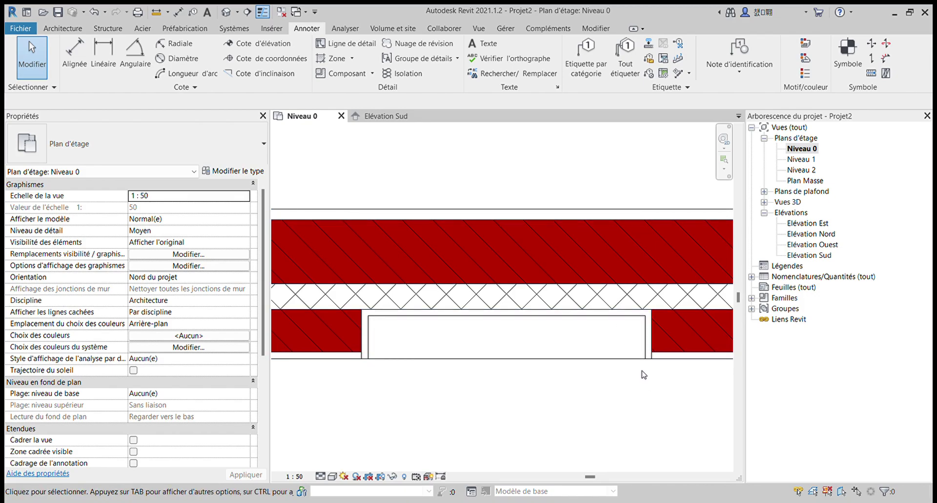
Select the niche and drag its back face deeper into the wall, to about 0.175
scroll(644, 374, up, 3)
scroll(629, 356, up, 3)
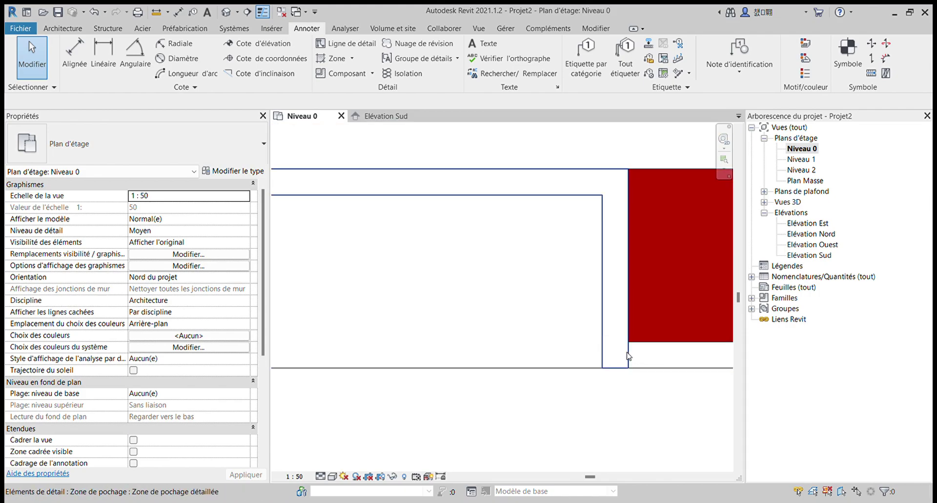
scroll(651, 404, down, 3)
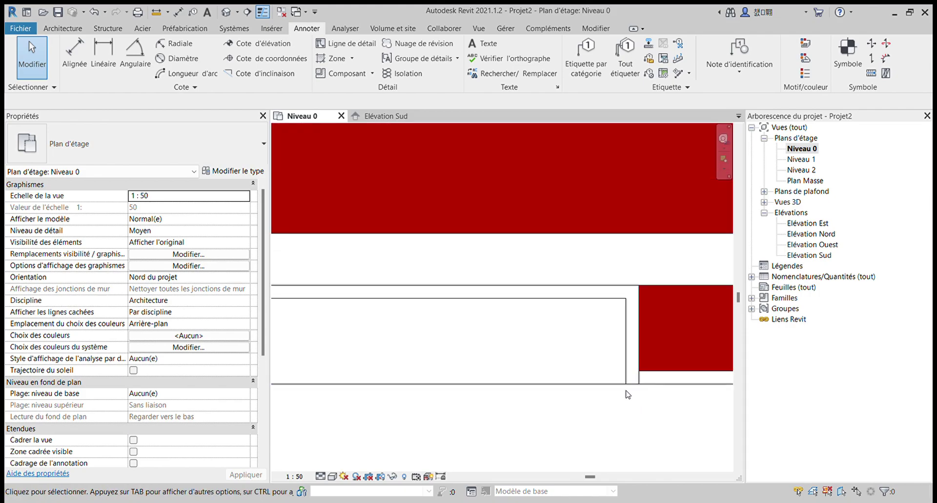
scroll(548, 371, down, 2)
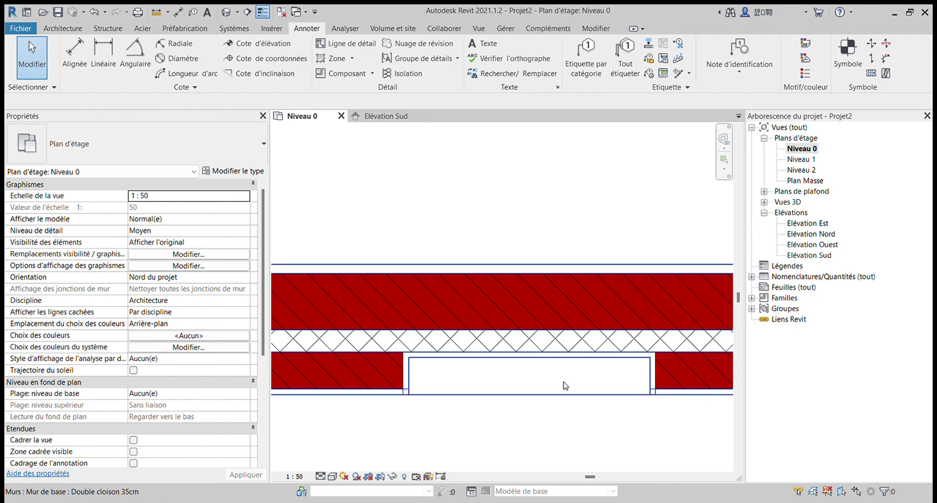
click(568, 397)
scroll(532, 369, up, 2)
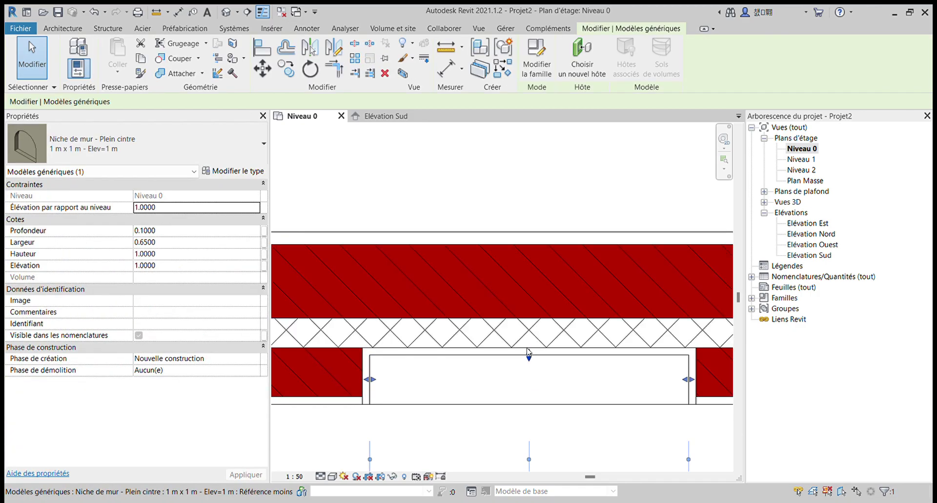
scroll(592, 362, down, 2)
middle_drag(592, 363, 408, 370)
middle_drag(554, 361, 598, 361)
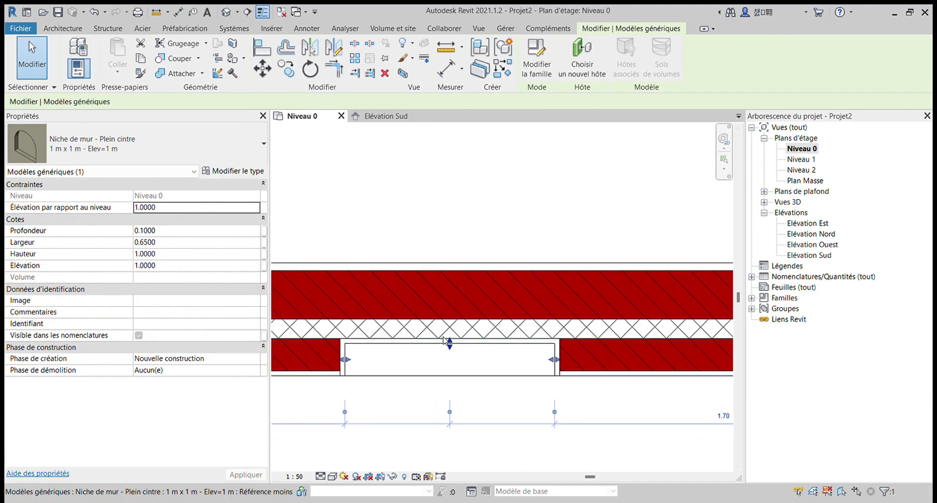
scroll(455, 350, up, 3)
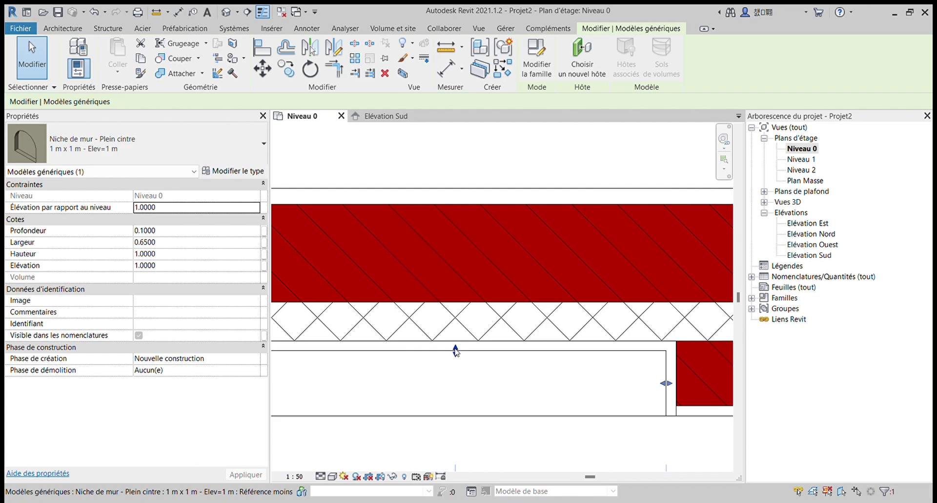
drag(455, 350, 458, 316)
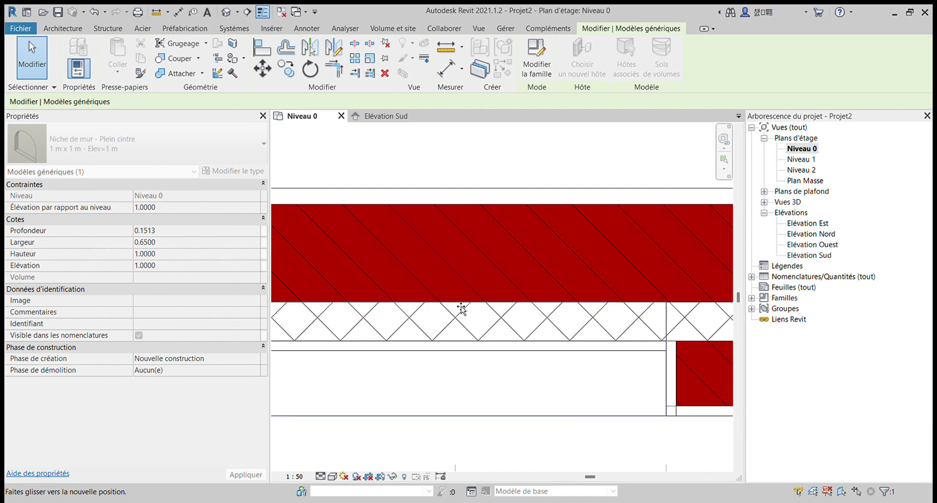
drag(458, 316, 459, 303)
middle_drag(514, 336, 425, 319)
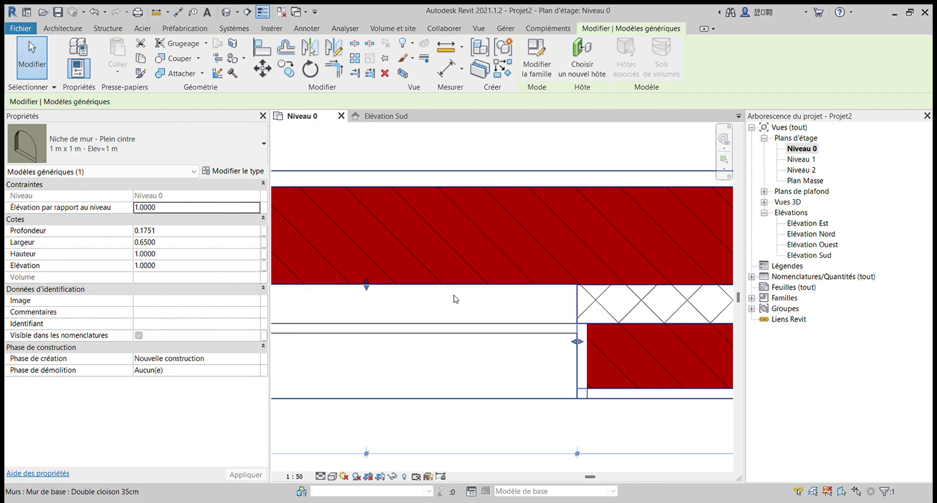
scroll(454, 298, down, 2)
middle_drag(484, 314, 523, 325)
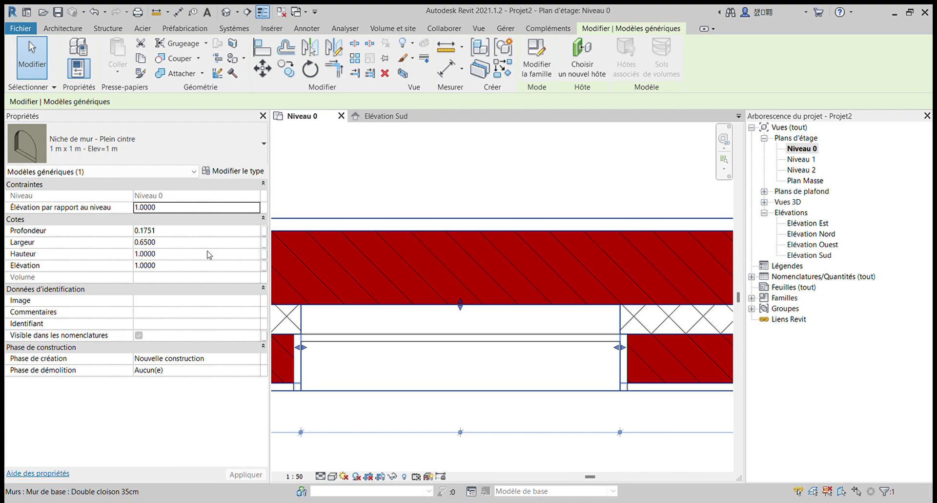
Set the niche's Profondeur precisely to 0.16 in Properties and deselect it
click(200, 234)
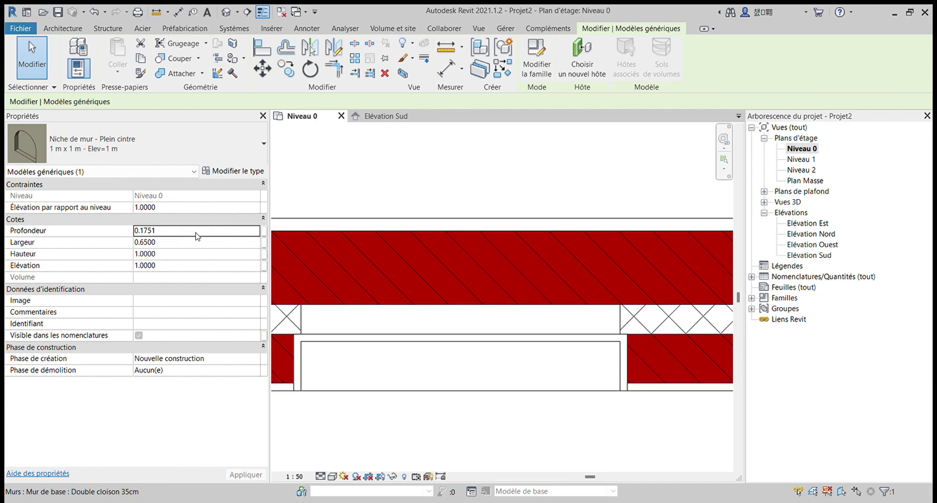
text(0.14)
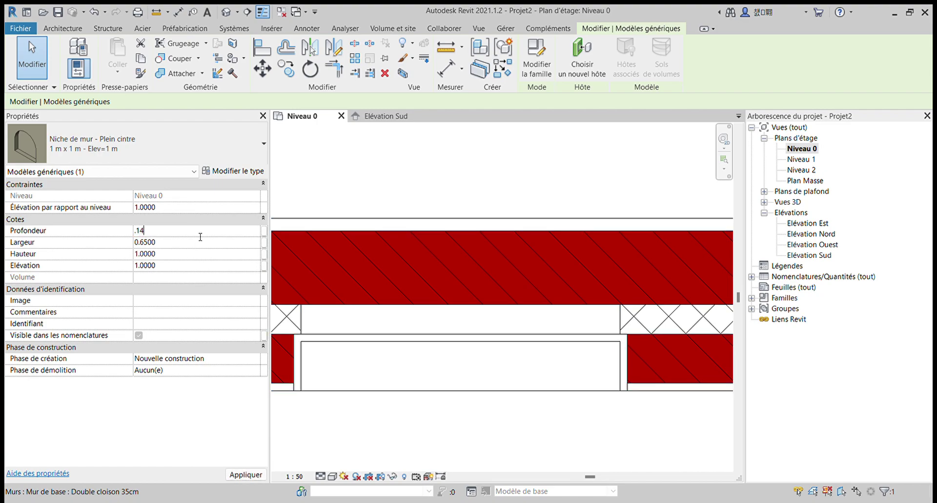
key(Return)
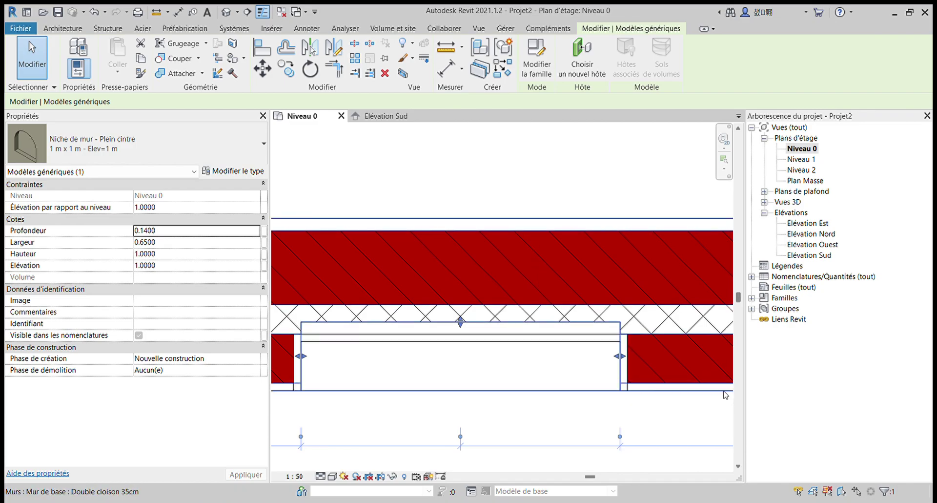
scroll(611, 366, up, 3)
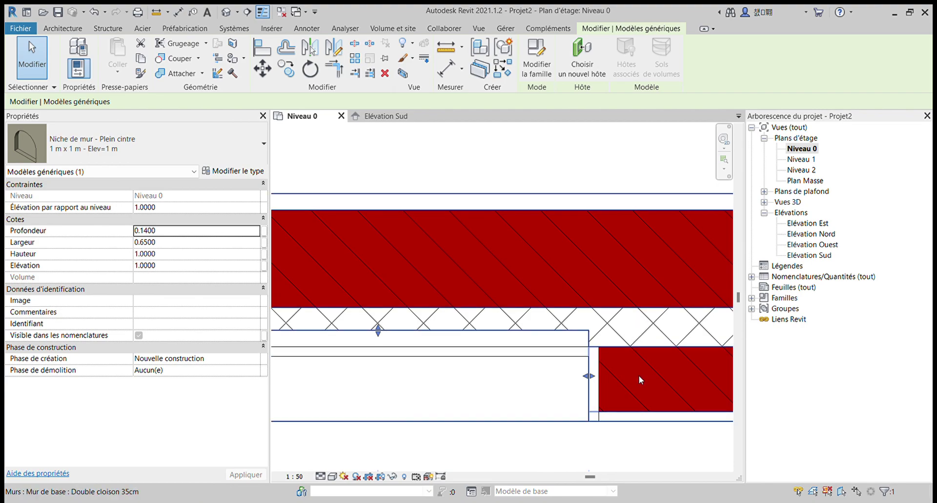
click(206, 234)
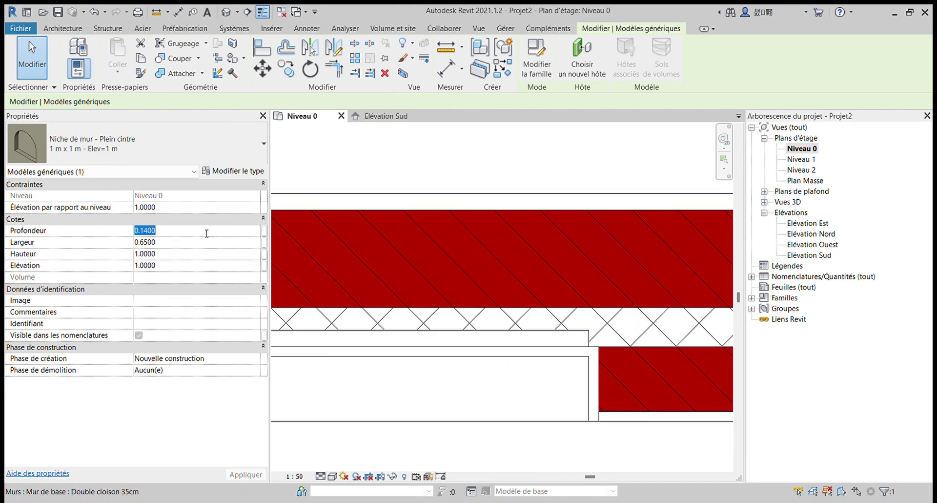
text(.1)
text(0.1600)
key(Return)
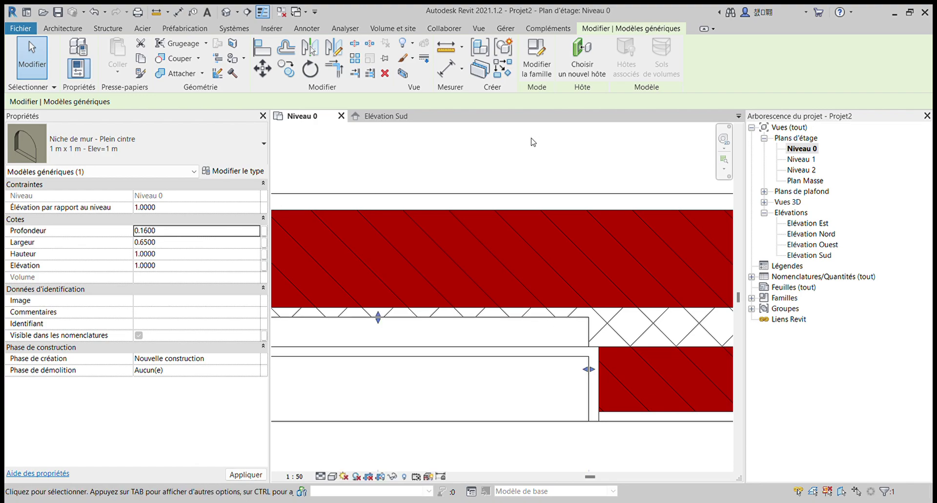
key(Escape)
scroll(578, 323, down, 2)
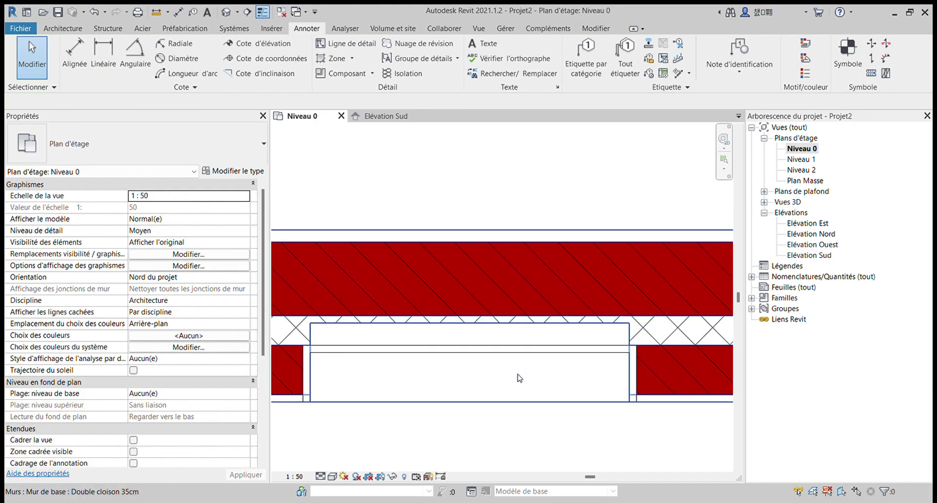
Move the filled region's back edge onto the wall face and lock it there
click(537, 350)
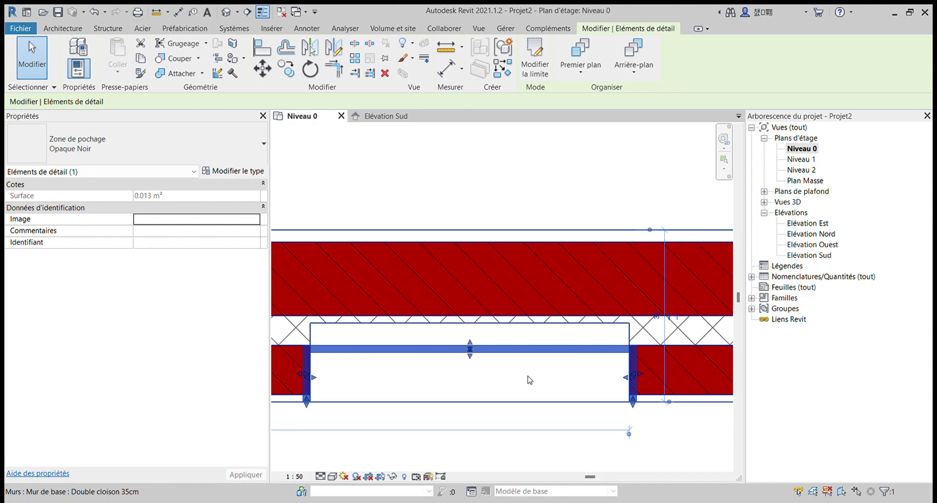
scroll(529, 380, up, 4)
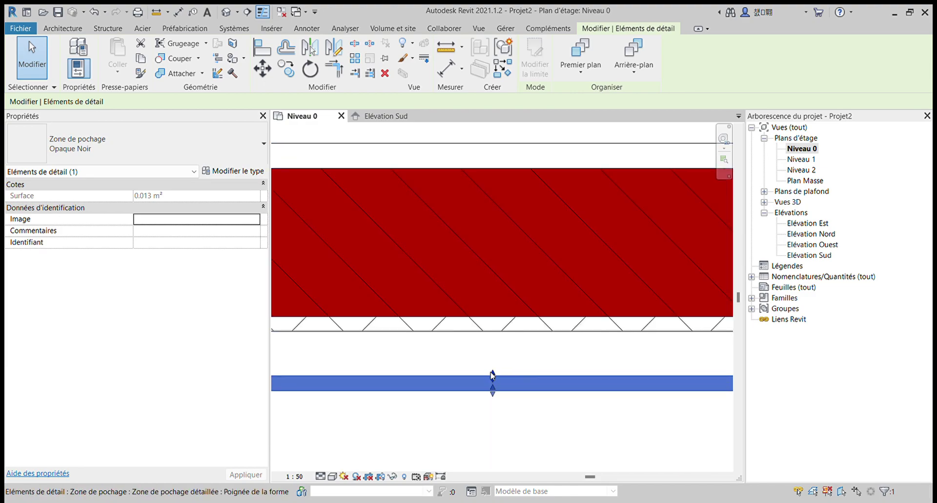
drag(492, 375, 507, 324)
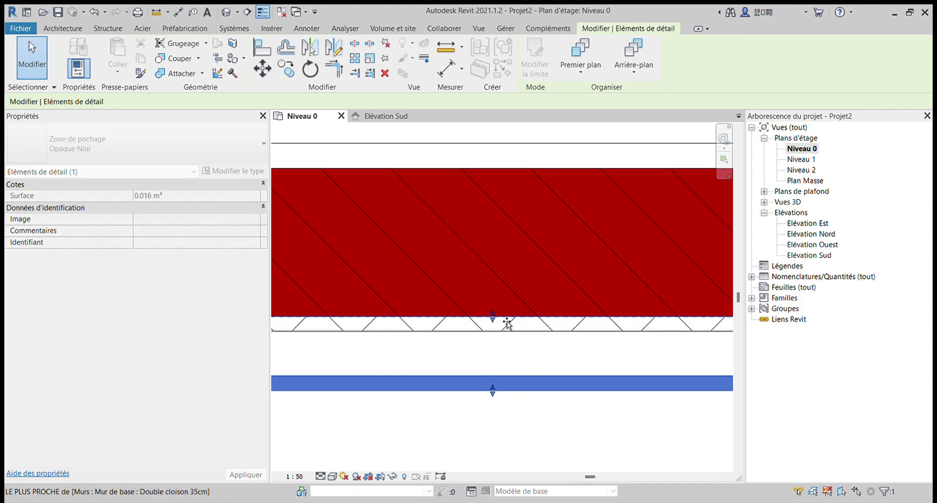
drag(507, 323, 507, 323)
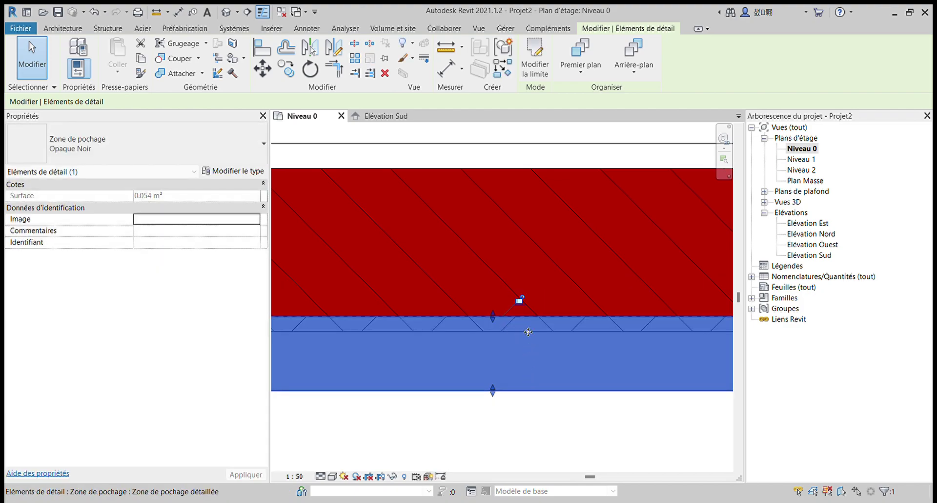
click(522, 300)
drag(492, 389, 510, 340)
click(525, 349)
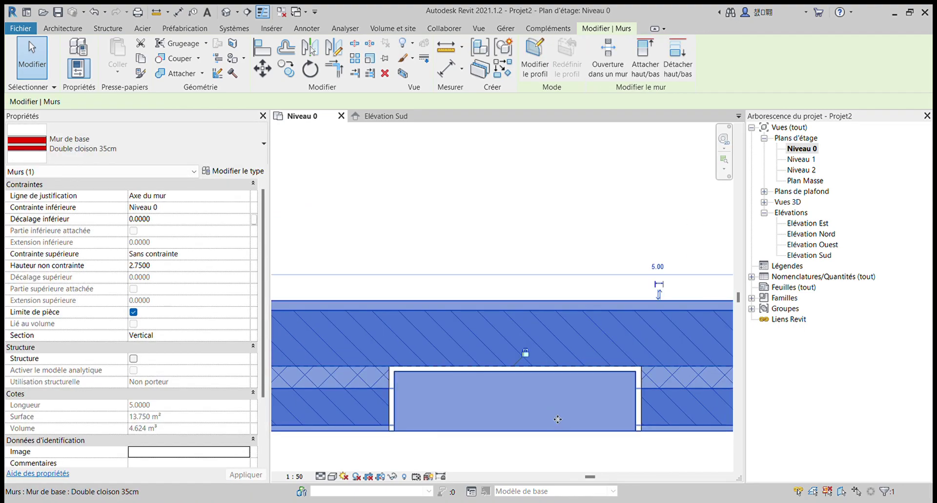
Set the wall niche's Largeur to 1
click(520, 380)
click(430, 384)
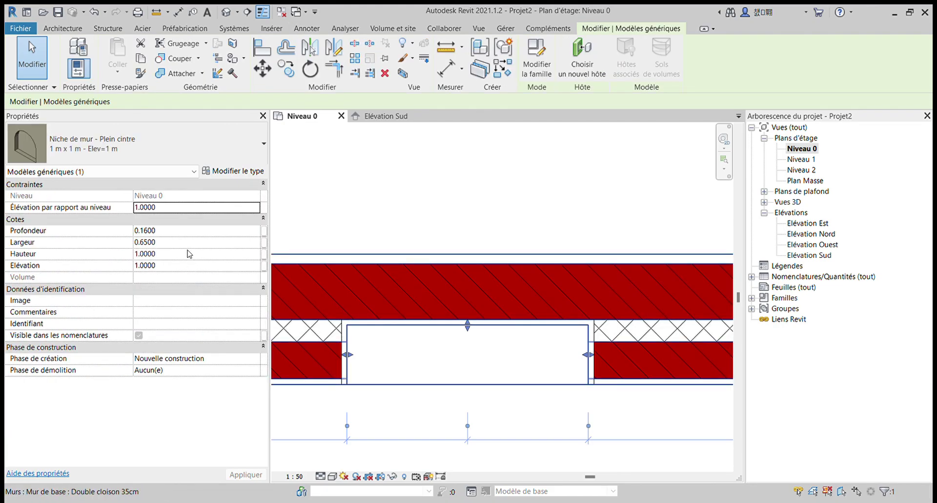
click(197, 245)
text(1)
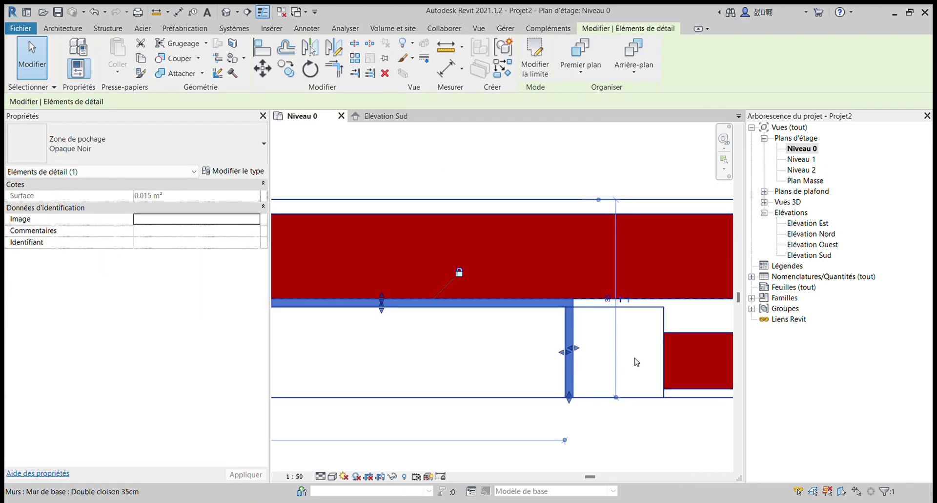
Stretch the filled region's grips to follow the widened niche
scroll(636, 362, up, 2)
scroll(530, 366, up, 1)
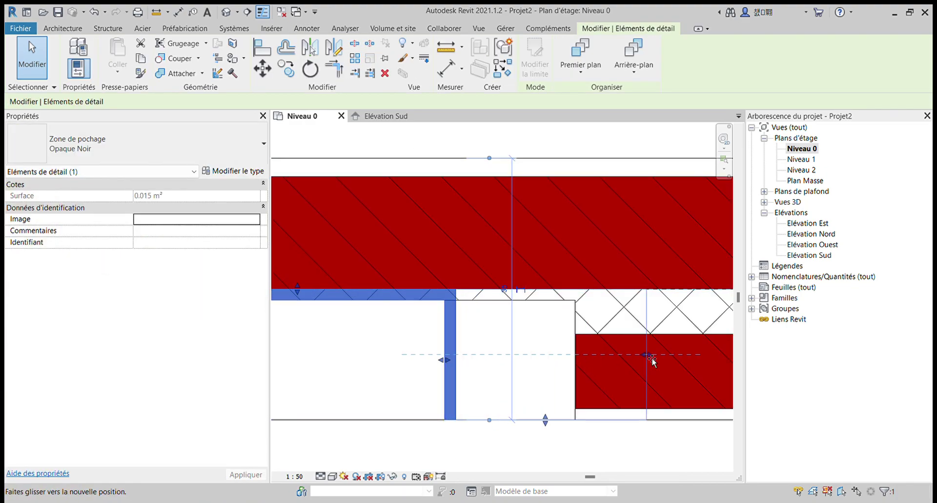
drag(652, 360, 446, 361)
mouse_move(575, 370)
mouse_down()
mouse_move(584, 371)
mouse_move(576, 372)
mouse_up()
click(506, 436)
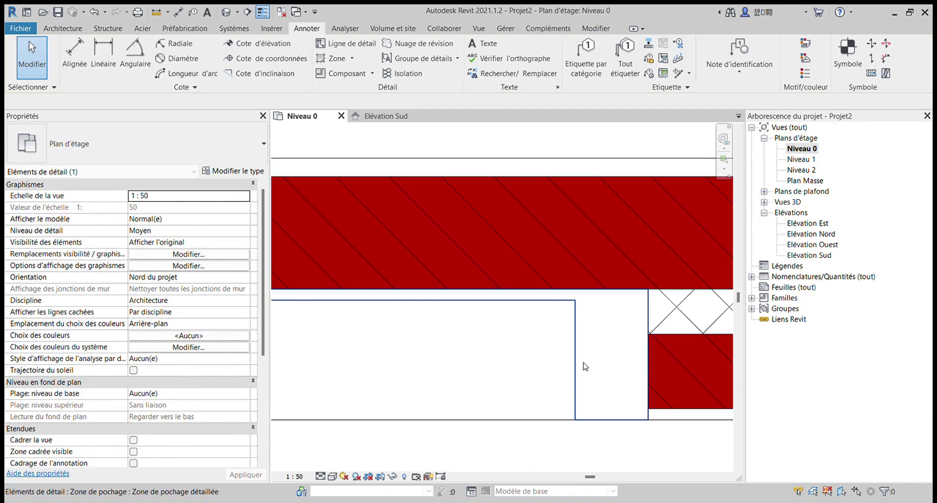
Edit the filled region's boundary and set its outline width to 1.5 cm
double_click(651, 325)
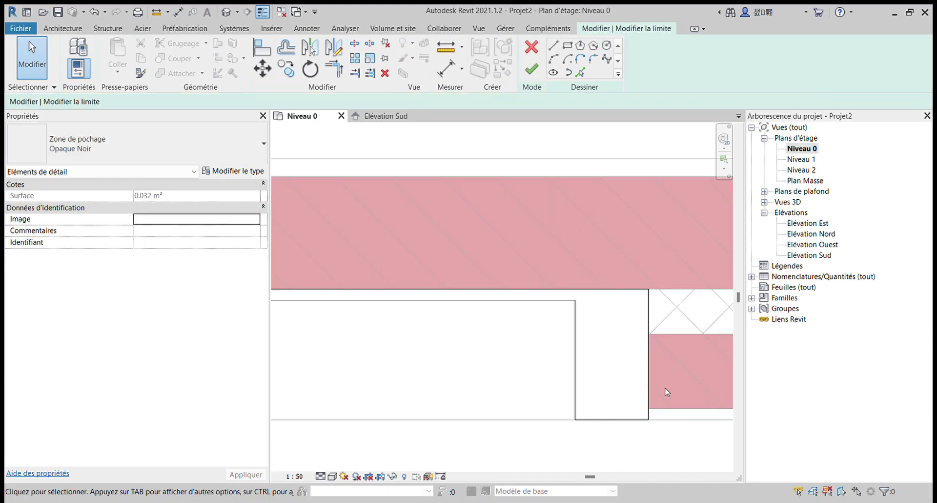
click(647, 334)
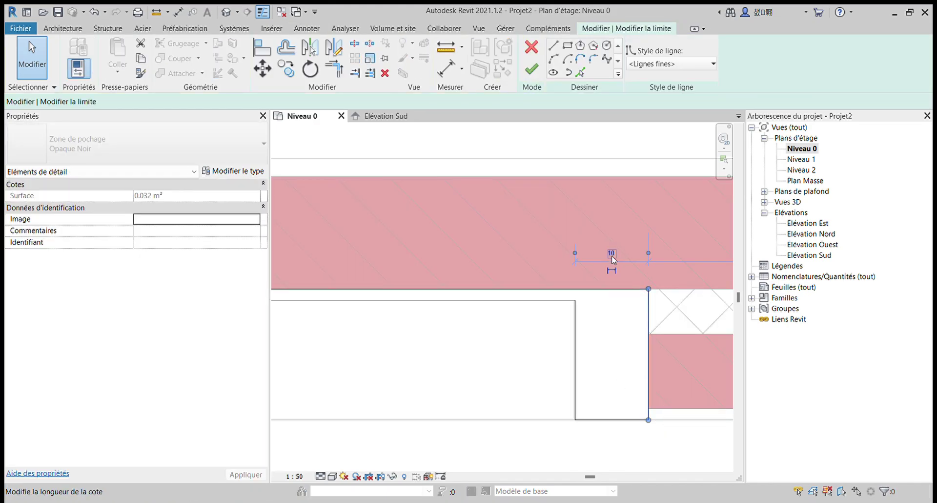
click(611, 252)
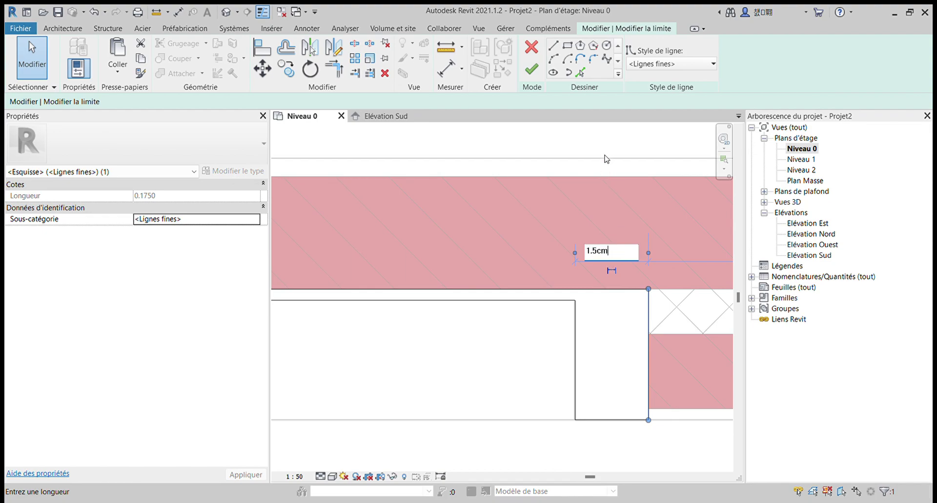
key(Return)
Move the two vertical end lines of the outline to the wall end
scroll(616, 196, down, 2)
middle_drag(625, 243, 466, 340)
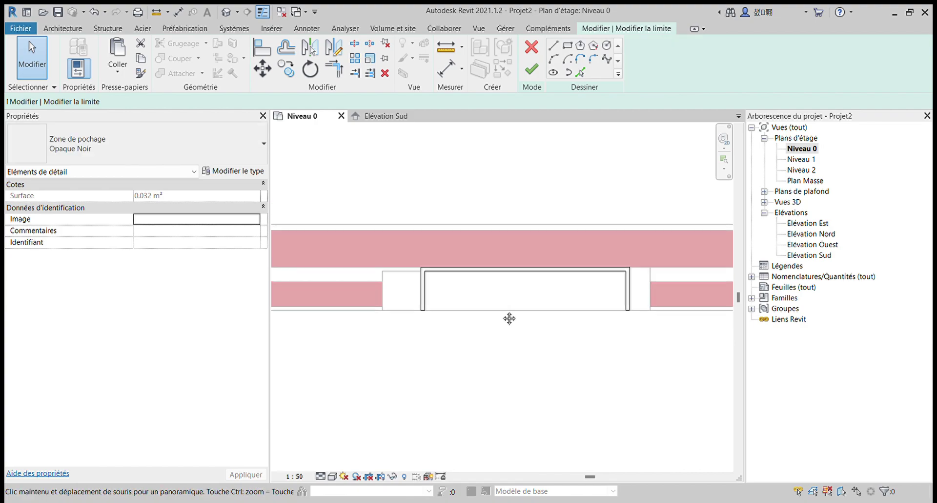
drag(448, 405, 574, 184)
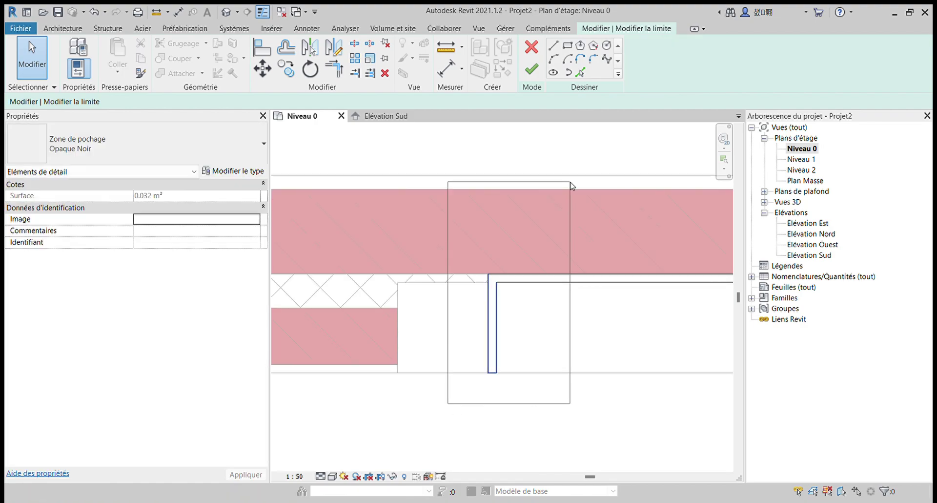
click(263, 69)
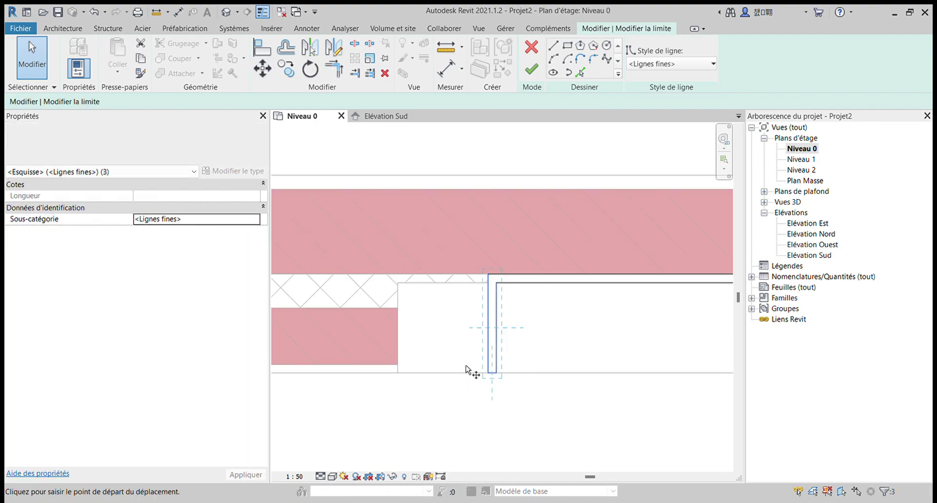
click(498, 374)
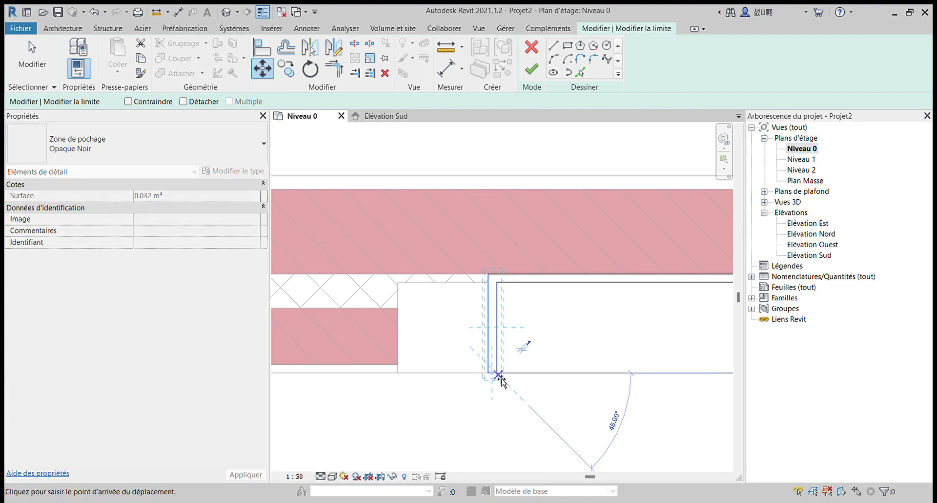
click(398, 372)
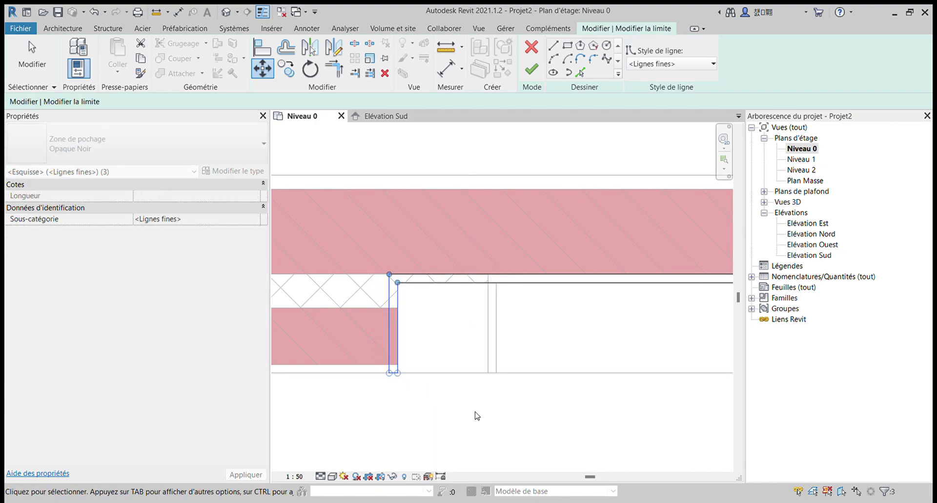
key(Escape)
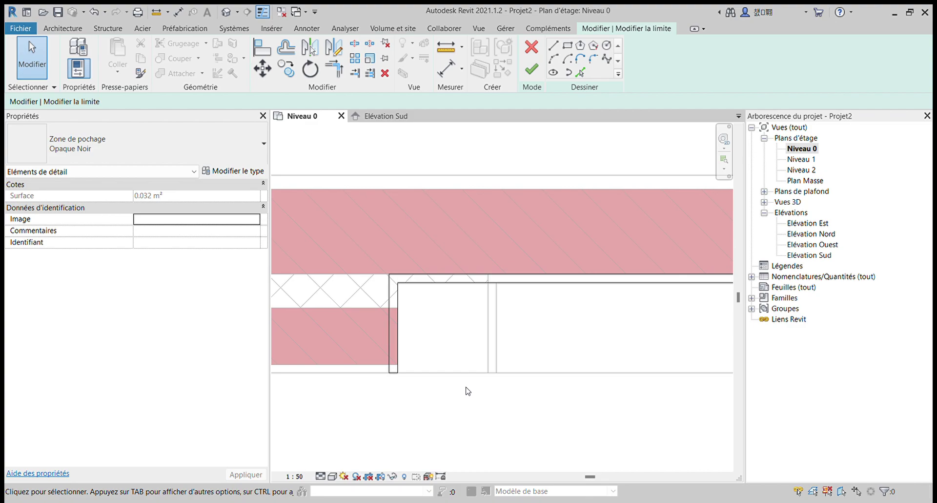
Finish the Opaque Noir filled region sketch
scroll(467, 390, down, 2)
scroll(466, 390, down, 2)
scroll(466, 390, down, 1)
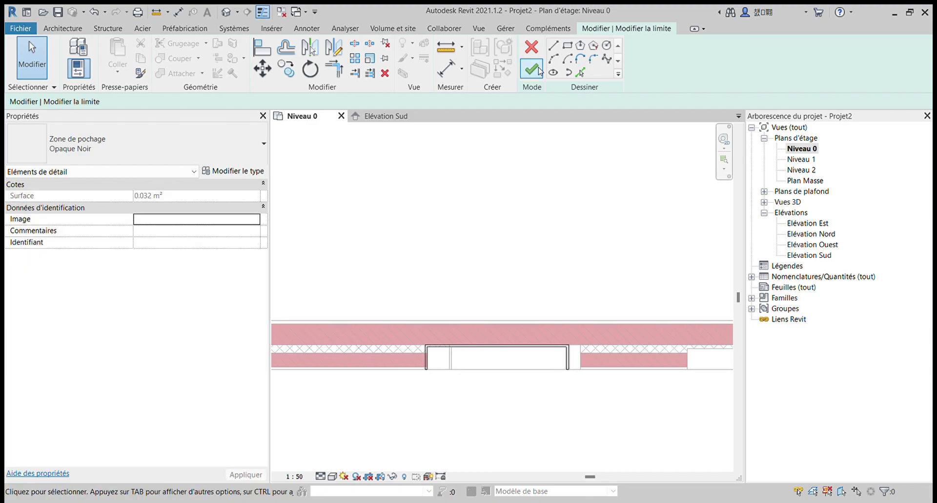
click(539, 71)
click(547, 190)
Select the thin filled region at the wall end and edit its boundary
scroll(406, 370, up, 2)
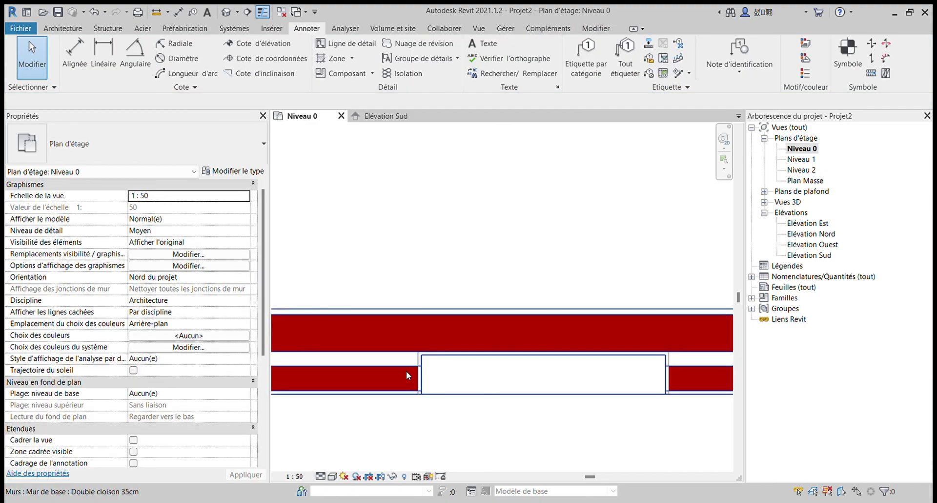
scroll(415, 395, up, 2)
scroll(421, 419, up, 2)
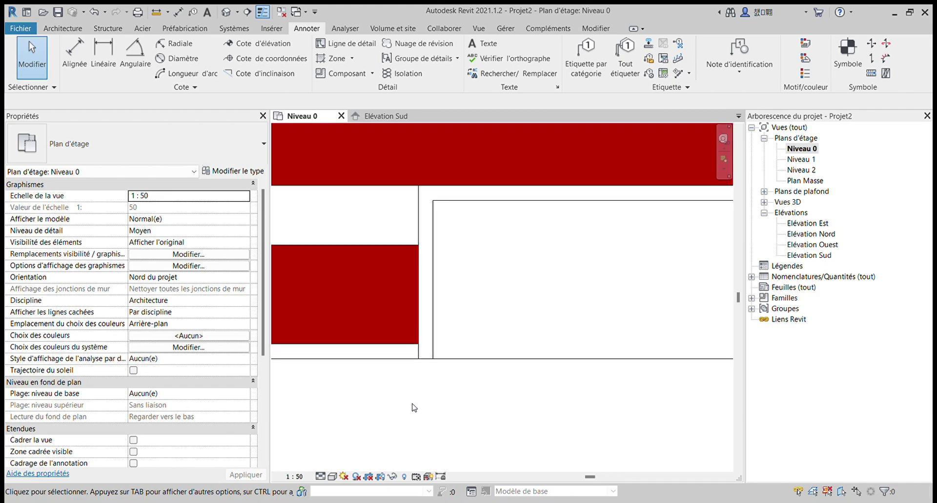
scroll(450, 435, up, 2)
scroll(452, 434, up, 2)
scroll(483, 399, up, 1)
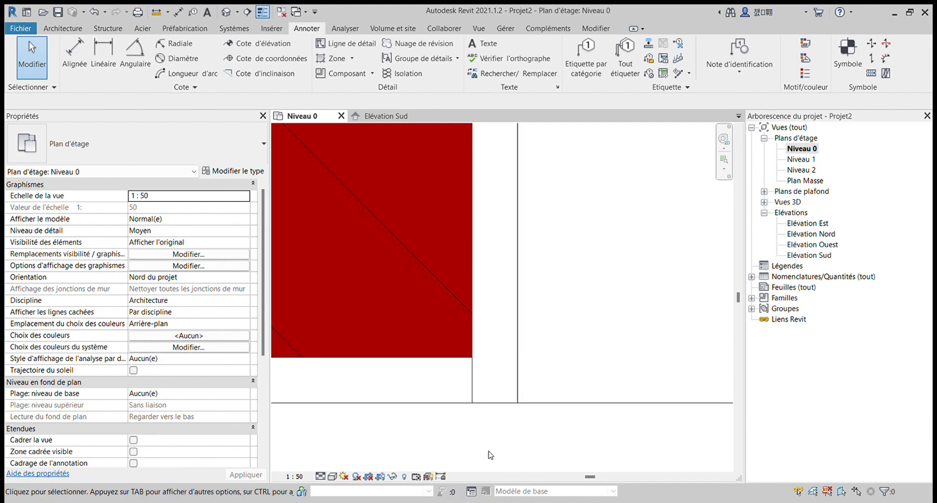
click(519, 371)
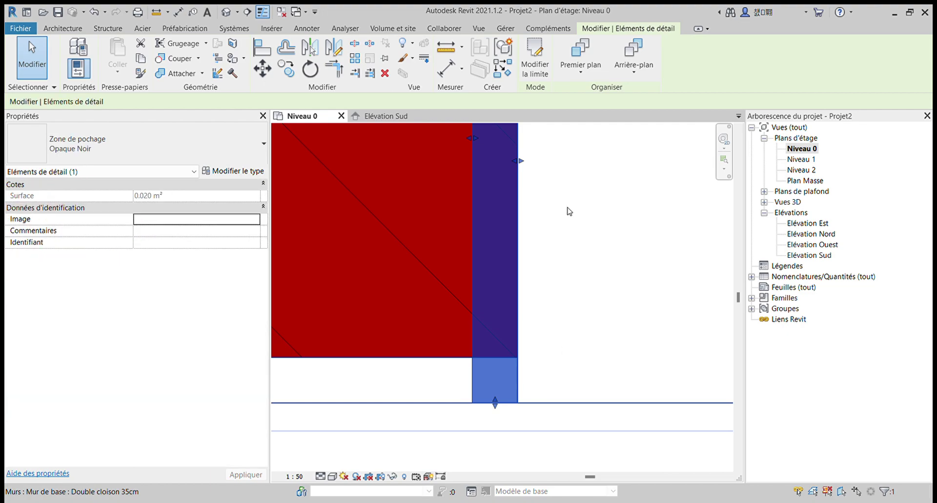
click(535, 58)
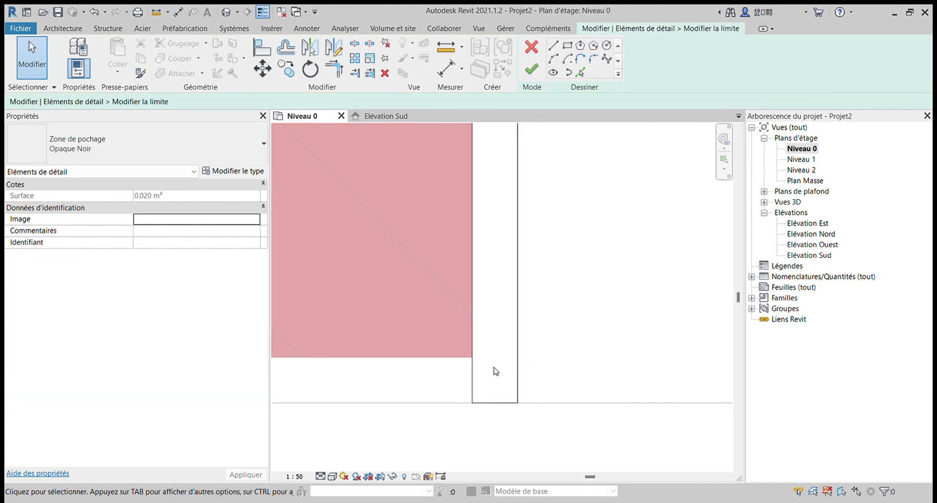
Split the outline's edge lines at both wall corners with SL
key(s)
key(l)
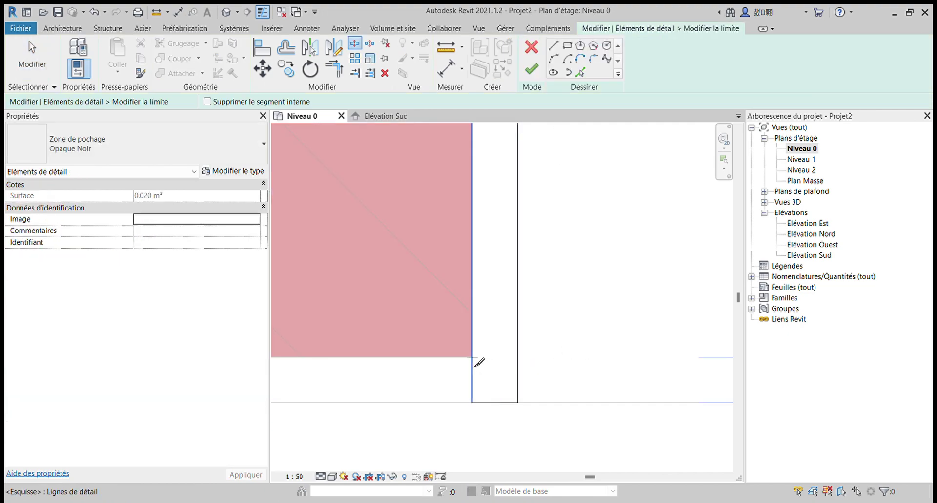
click(476, 364)
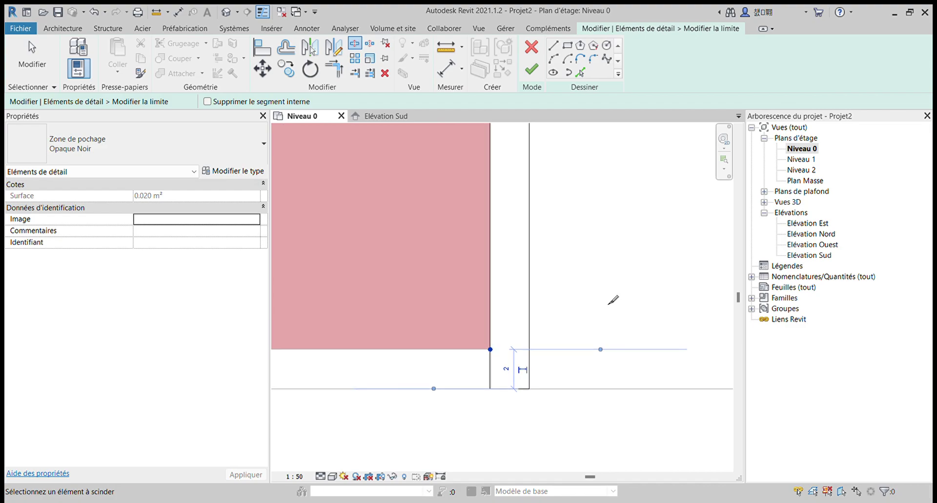
scroll(613, 297, down, 5)
middle_drag(703, 343, 497, 361)
scroll(497, 362, up, 2)
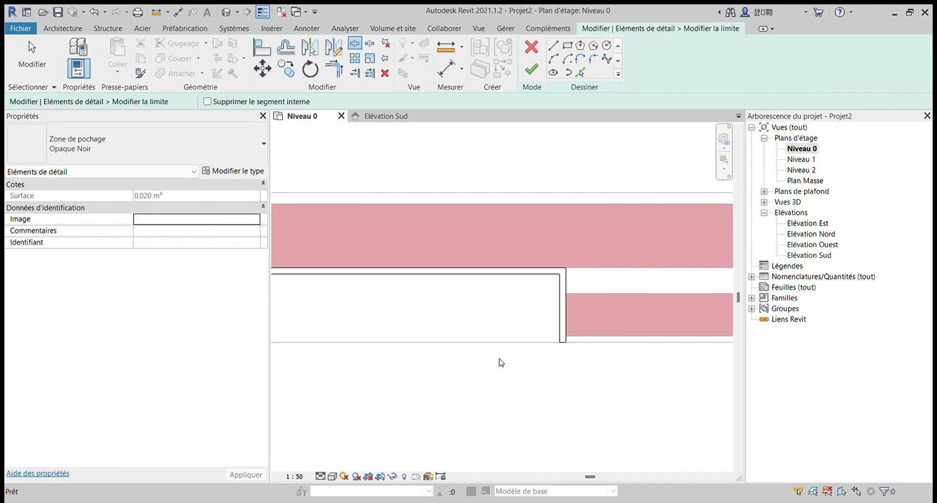
scroll(619, 349, up, 3)
scroll(550, 341, up, 2)
click(540, 332)
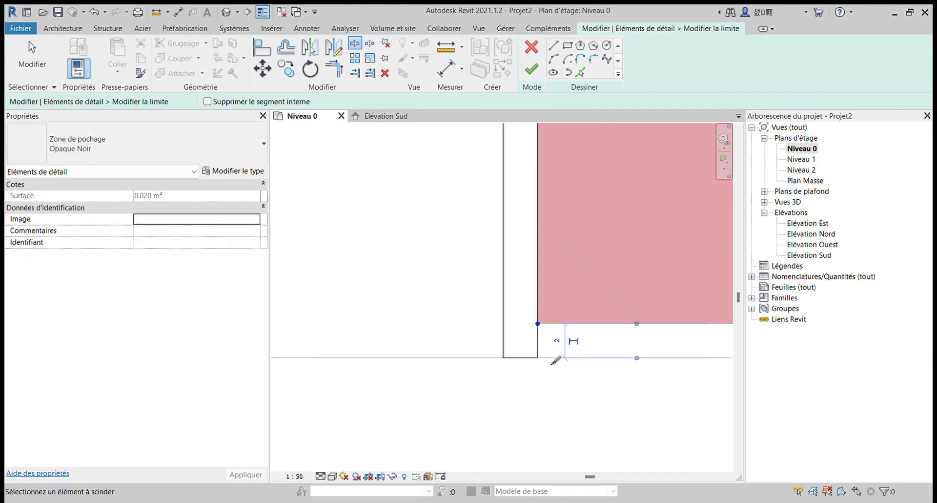
Select the two short split end segments and give them the <Lignes invisibles> style
key(Escape)
key(Escape)
click(539, 338)
scroll(586, 363, down, 1)
scroll(586, 364, down, 2)
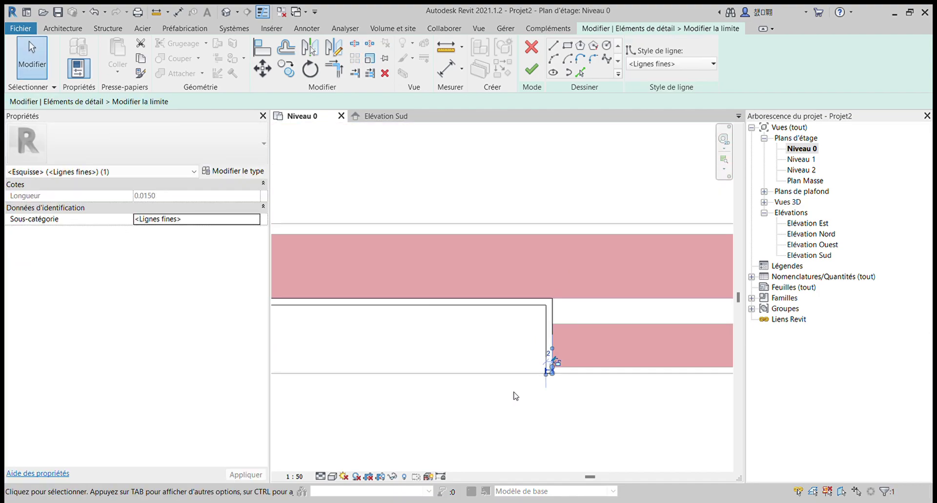
middle_drag(450, 377, 396, 353)
scroll(395, 353, up, 2)
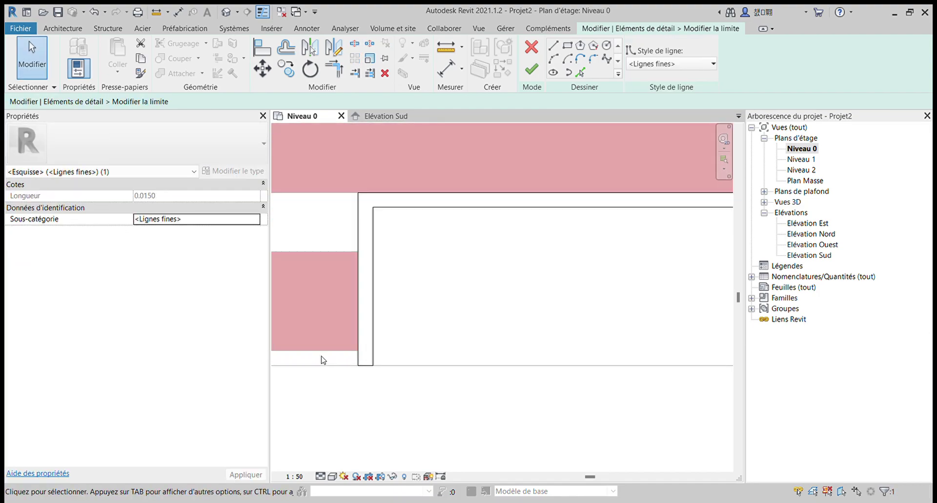
scroll(372, 360, up, 1)
click(367, 361)
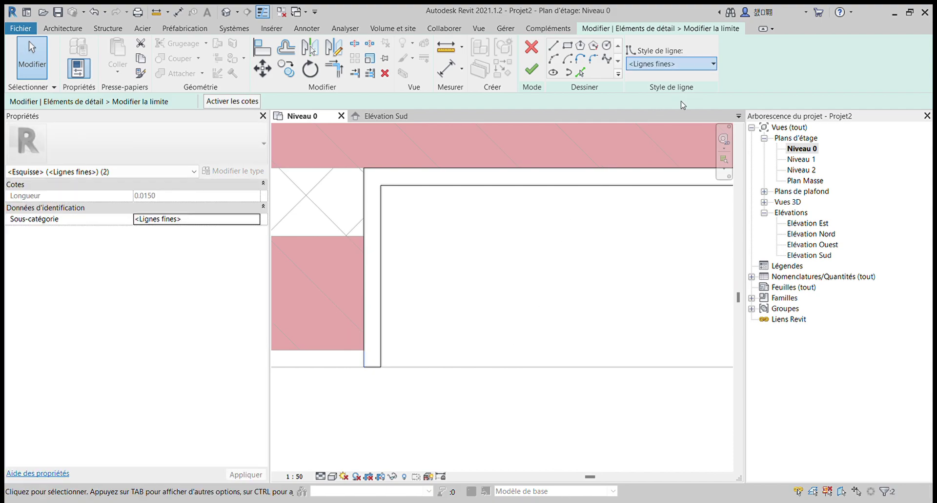
click(519, 314)
scroll(349, 390, up, 2)
scroll(373, 343, up, 3)
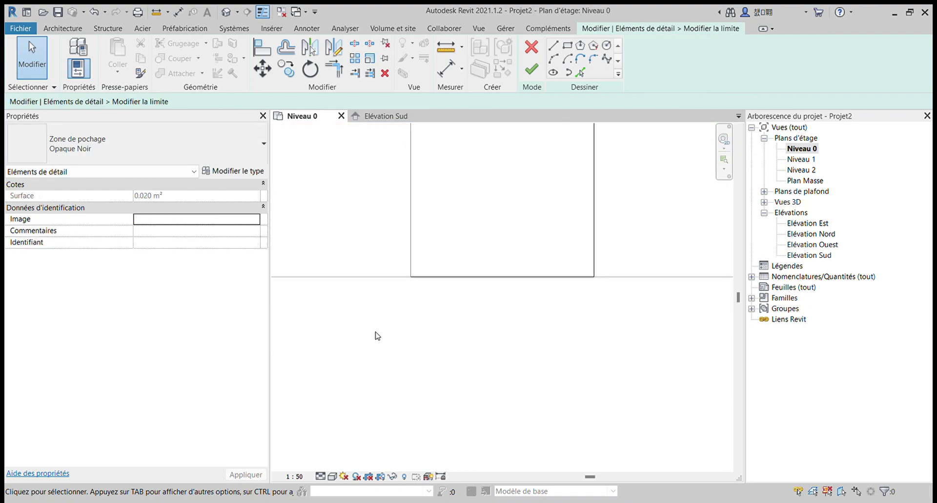
scroll(376, 341, up, 2)
scroll(373, 430, up, 3)
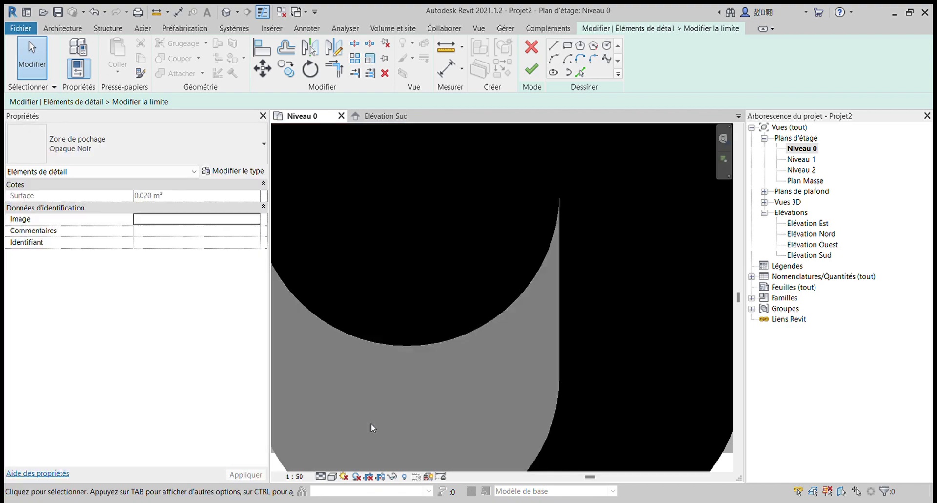
scroll(449, 327, down, 5)
scroll(469, 332, up, 1)
scroll(462, 331, up, 2)
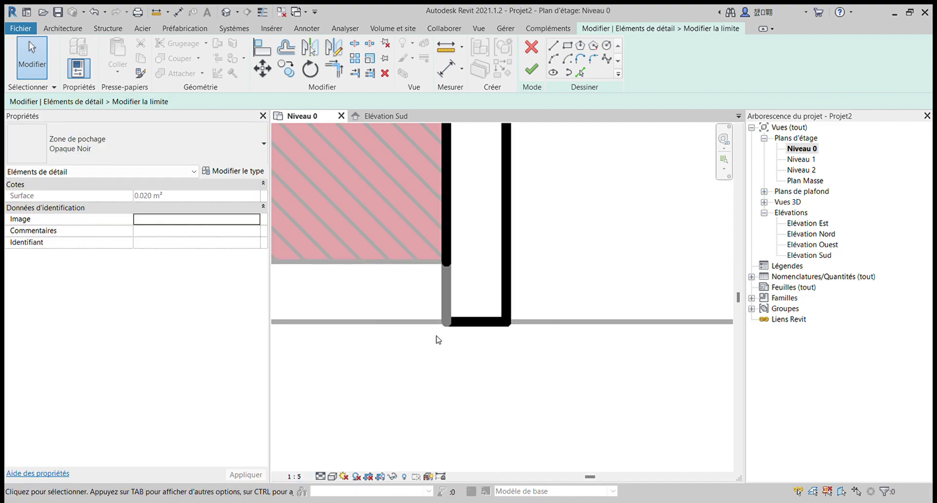
Confirm the short segment uses <Lignes invisibles> and frame the whole niche opening
click(450, 296)
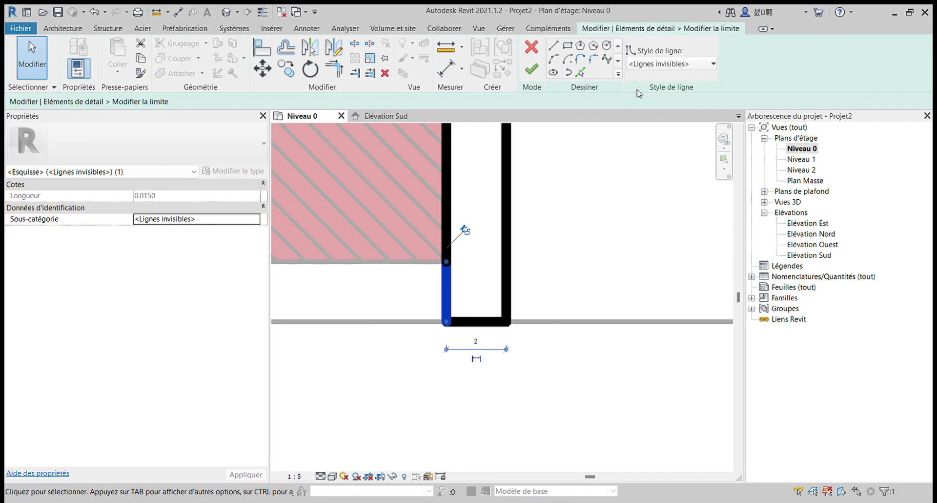
key(Escape)
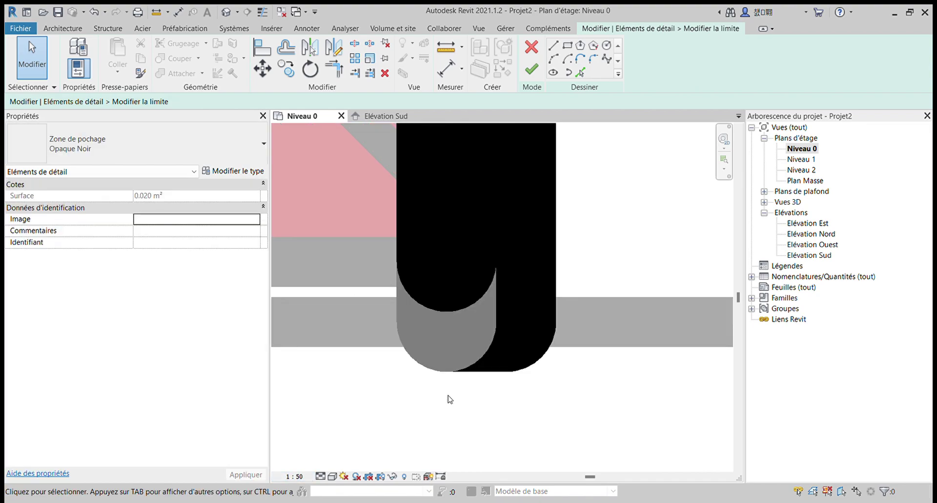
scroll(441, 366, down, 2)
middle_drag(445, 356, 570, 342)
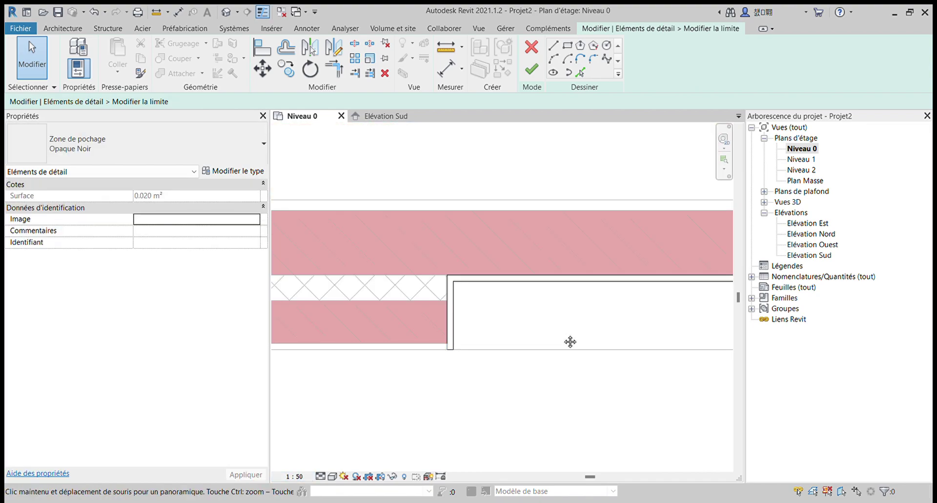
scroll(570, 341, down, 2)
middle_drag(404, 348, 493, 348)
Finish the filled region's boundary sketch and leave the region unselected
click(531, 69)
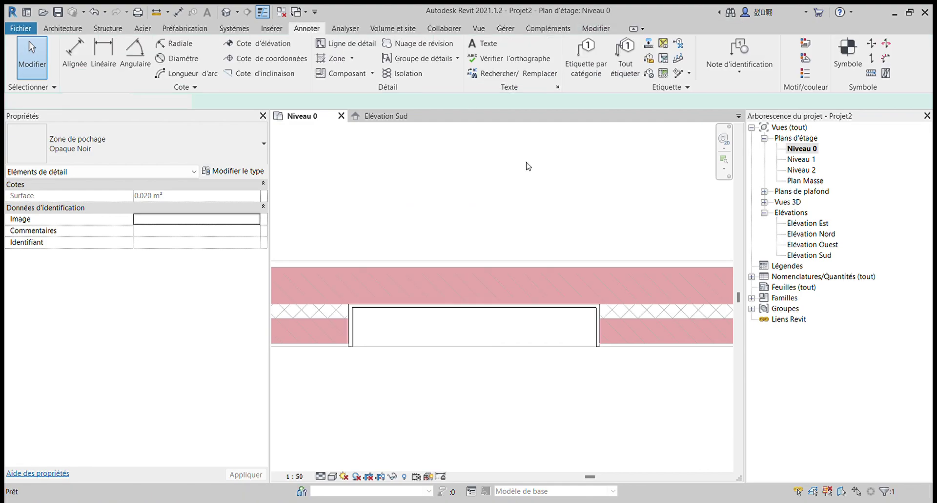
click(576, 391)
scroll(615, 351, up, 3)
scroll(615, 352, up, 2)
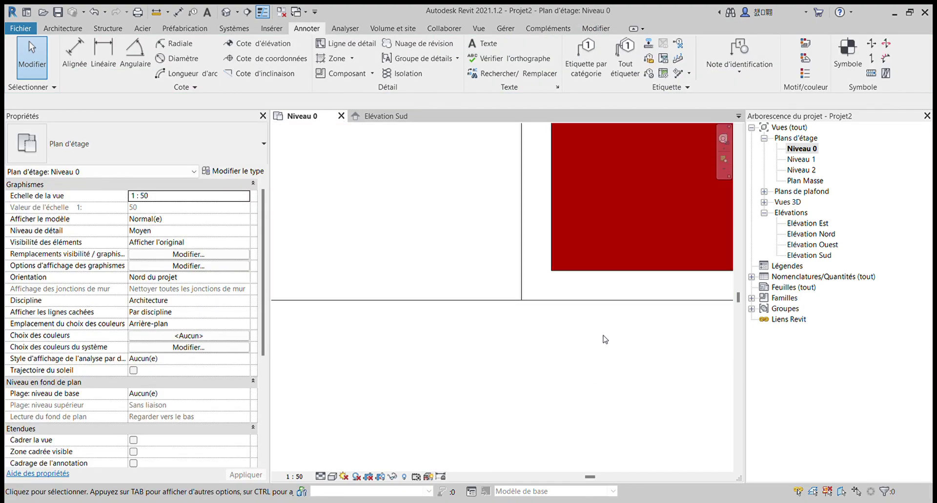
scroll(575, 349, down, 2)
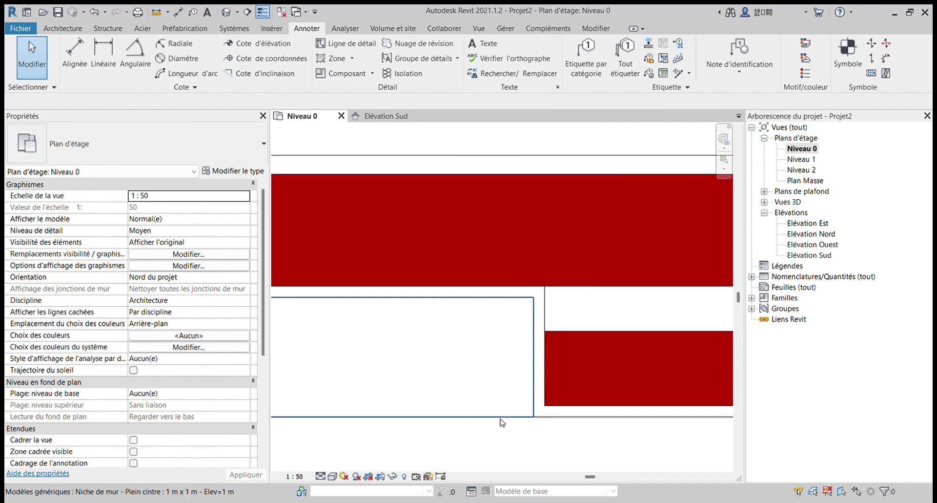
scroll(503, 439, down, 2)
scroll(488, 395, down, 1)
scroll(576, 415, down, 1)
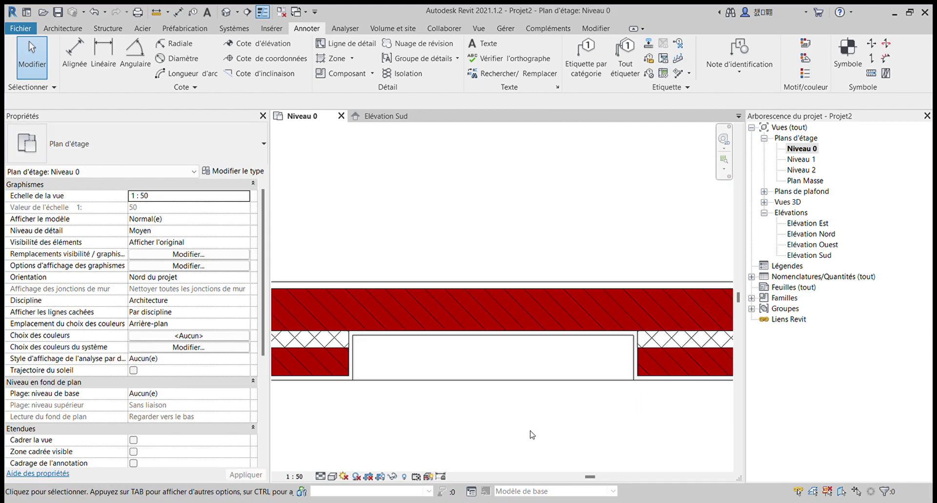
scroll(466, 306, down, 2)
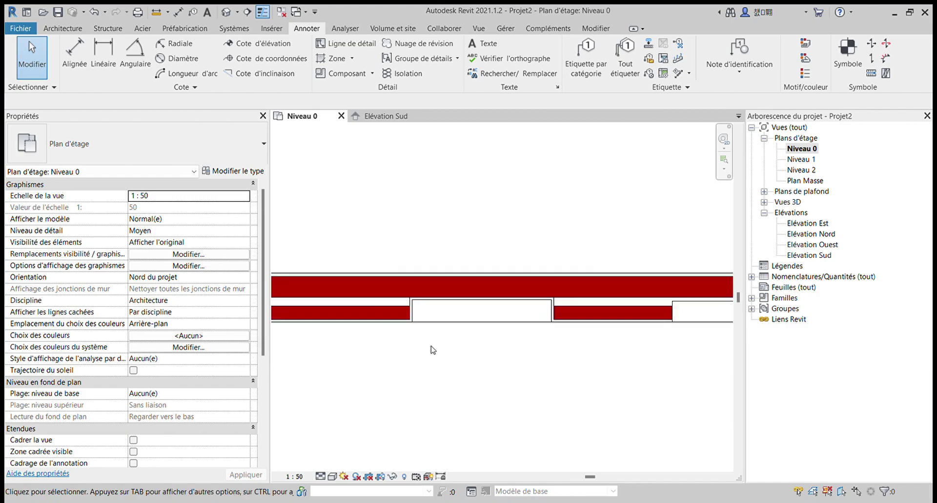
scroll(439, 342, down, 1)
scroll(488, 362, down, 1)
scroll(462, 324, down, 1)
scroll(459, 336, up, 2)
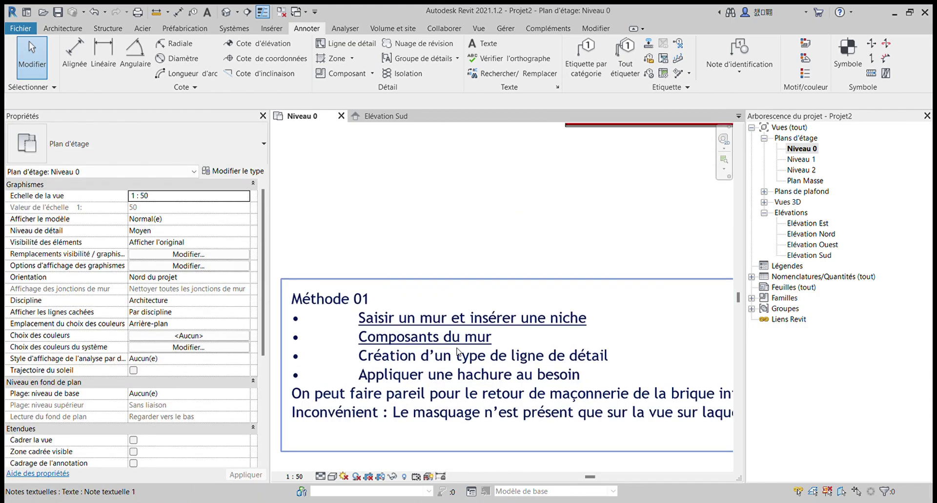
scroll(459, 336, up, 1)
Underline the 'Création d'un type de ligne de détail' and 'Appliquer une hachure au besoin' bullets
double_click(453, 358)
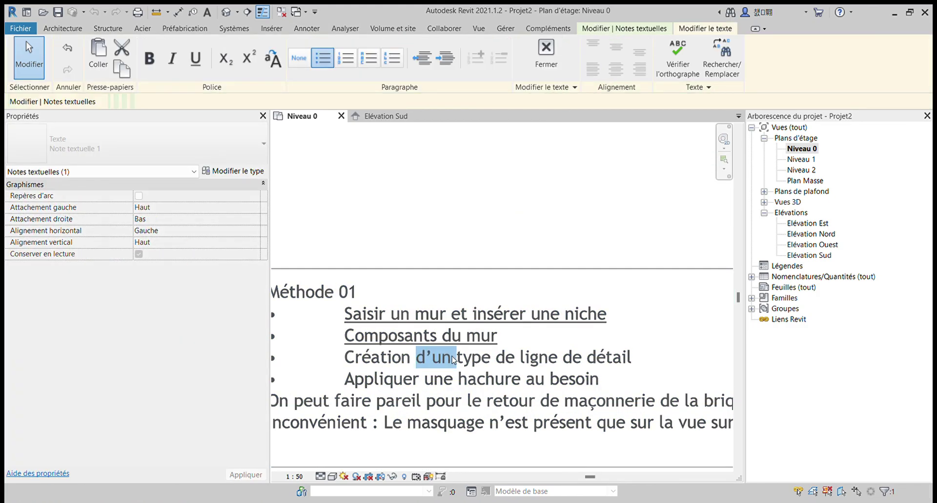
triple_click(483, 358)
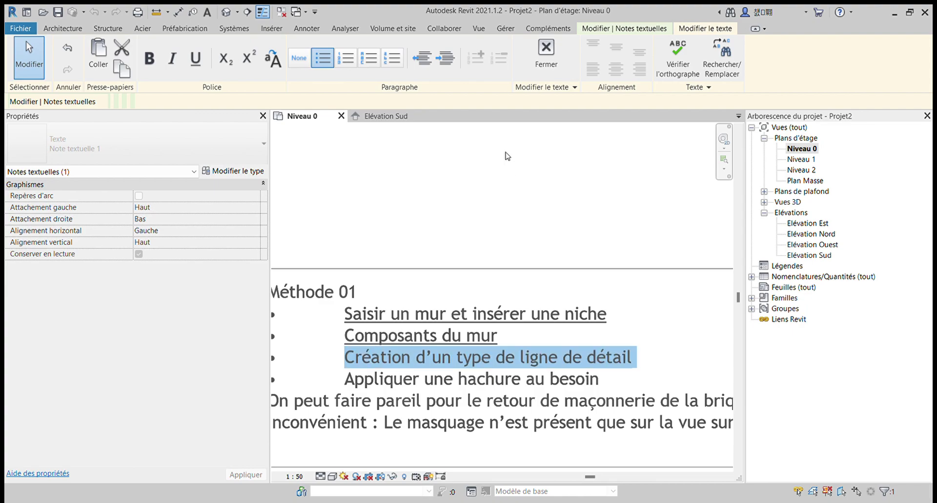
click(200, 63)
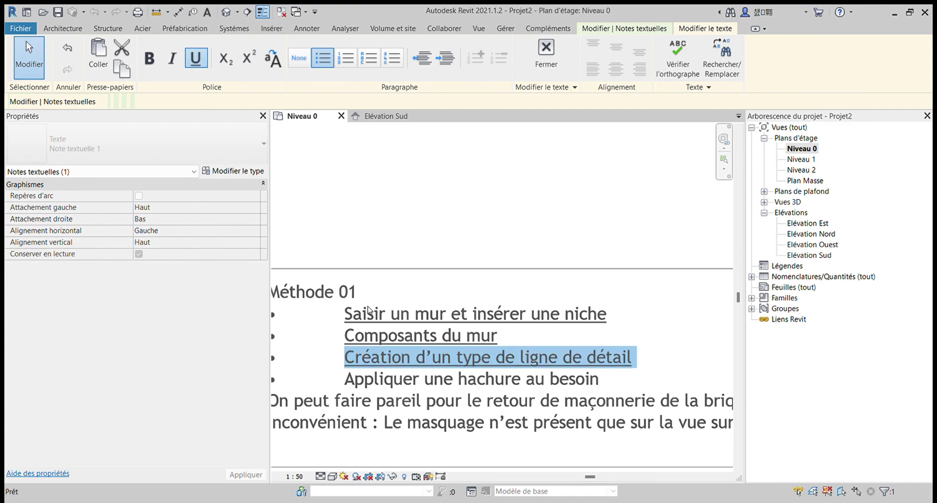
triple_click(413, 380)
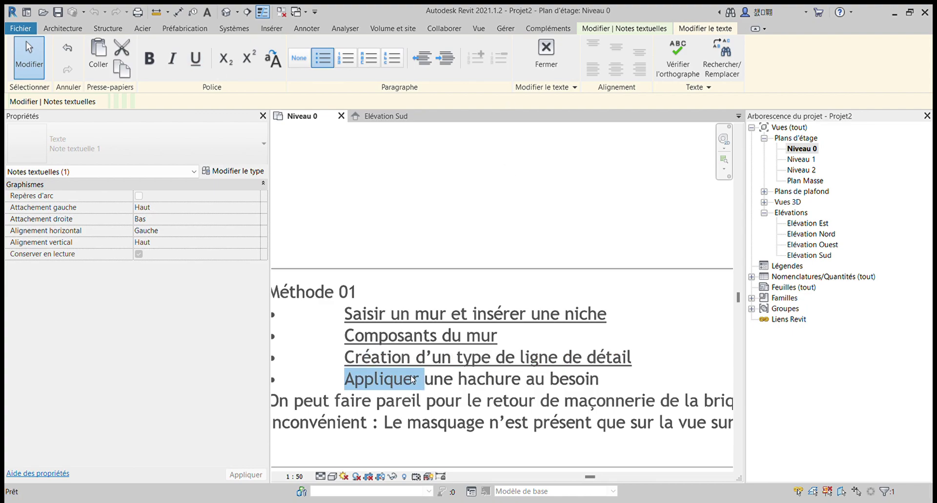
click(194, 55)
click(488, 251)
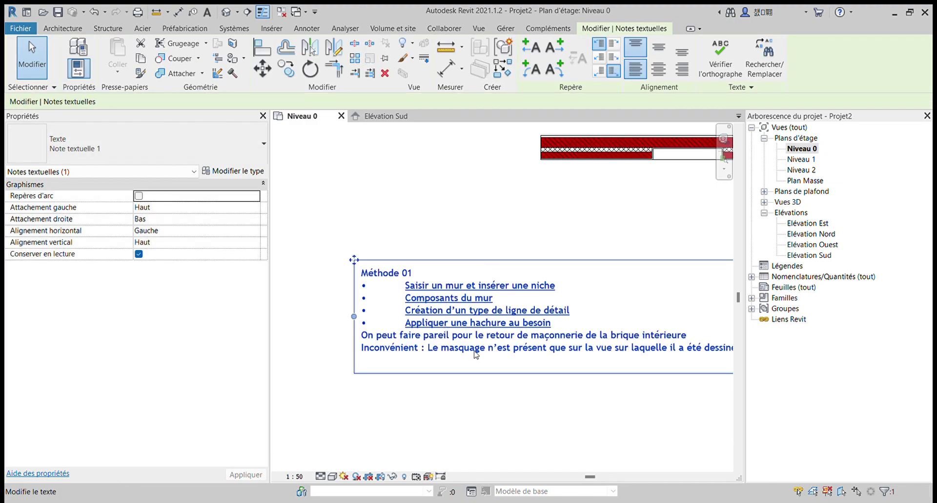
middle_drag(558, 366, 424, 369)
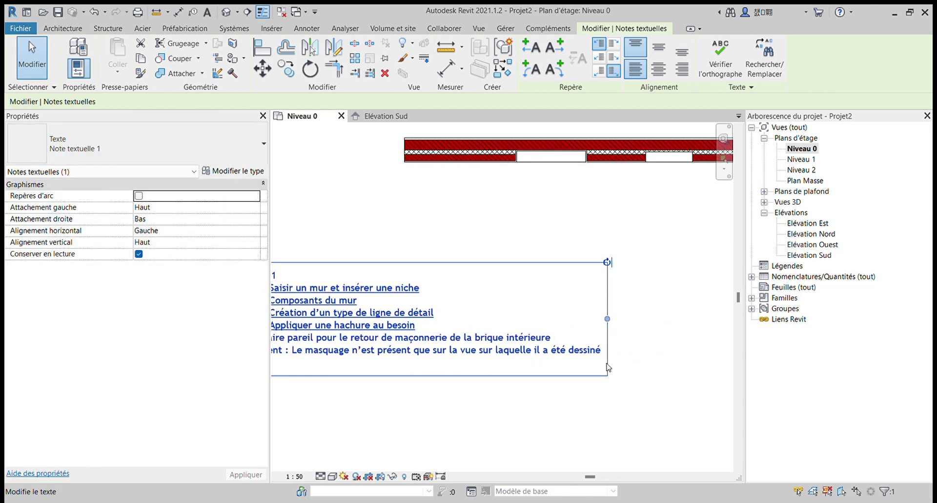
click(671, 321)
click(776, 195)
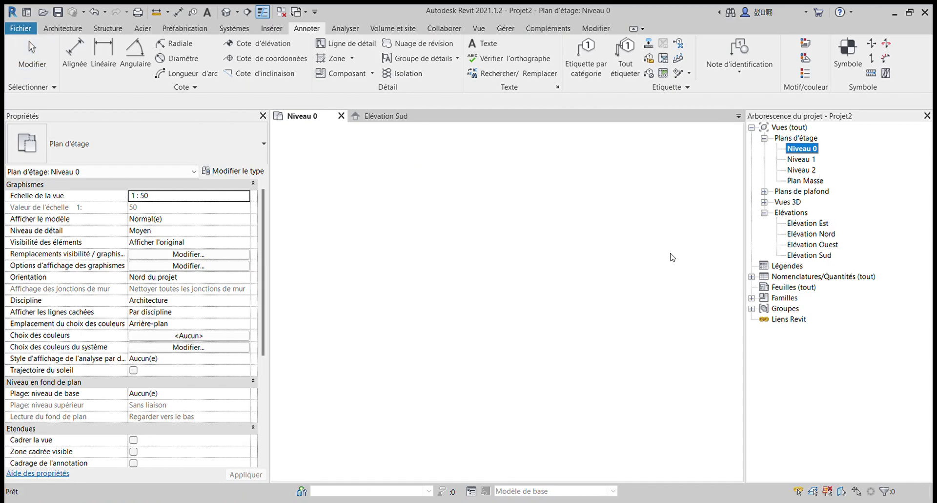
Select the niche's black filled region in the original Niveau 0 plan
middle_drag(645, 279, 571, 390)
scroll(536, 308, up, 3)
scroll(588, 331, up, 2)
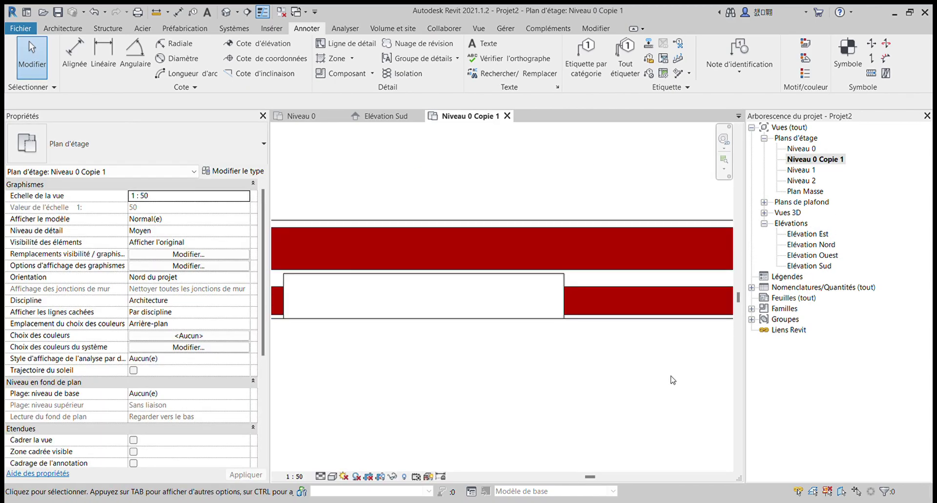
click(803, 149)
double_click(803, 149)
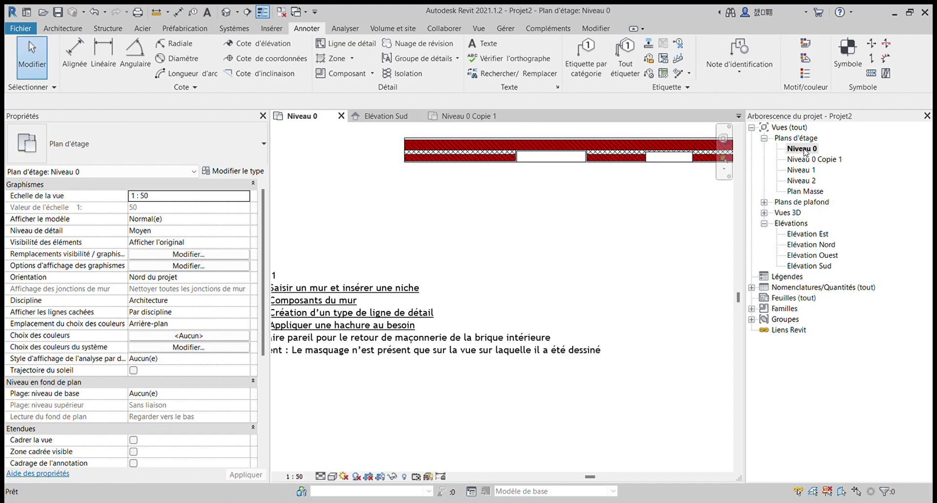
scroll(610, 198, up, 2)
scroll(587, 198, up, 2)
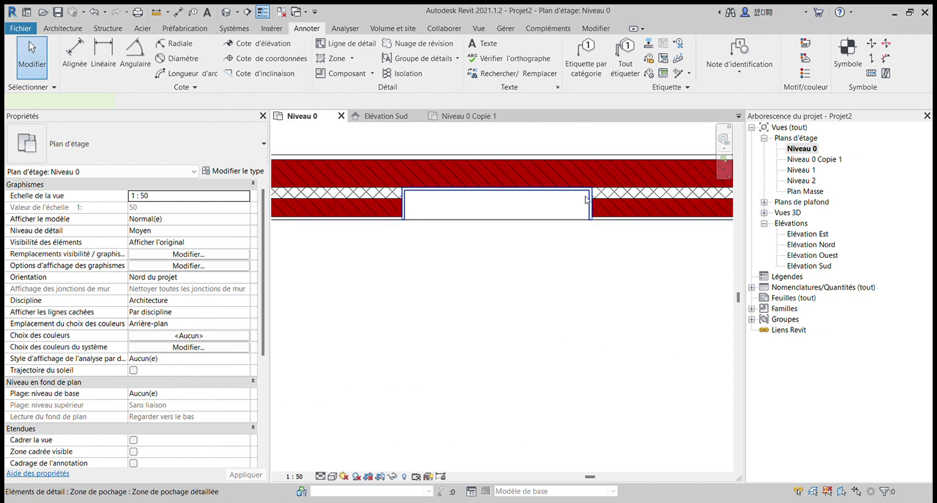
click(586, 197)
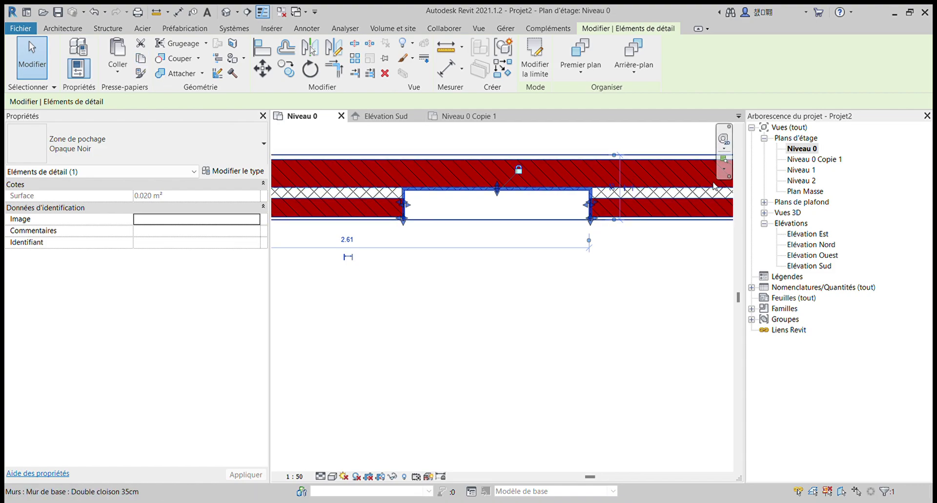
Paste the filled region into the Niveau 0 Copie 1 plan and select it
double_click(803, 159)
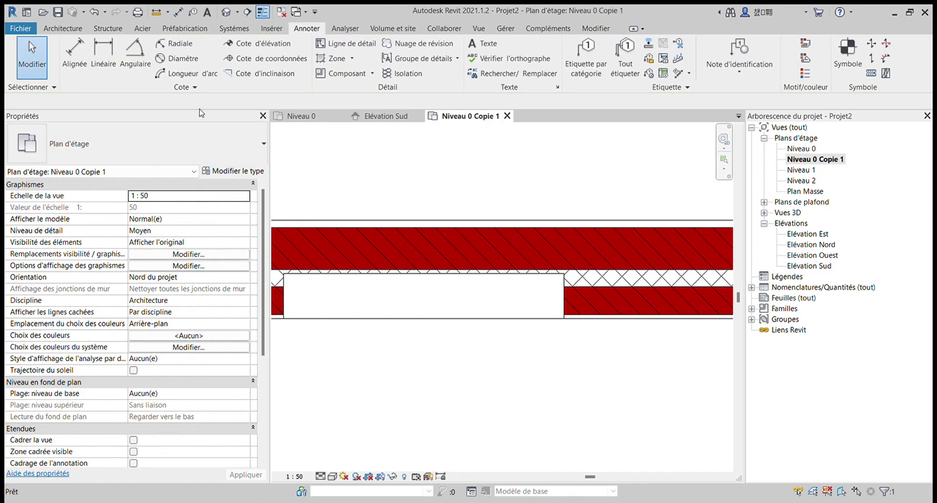
click(607, 30)
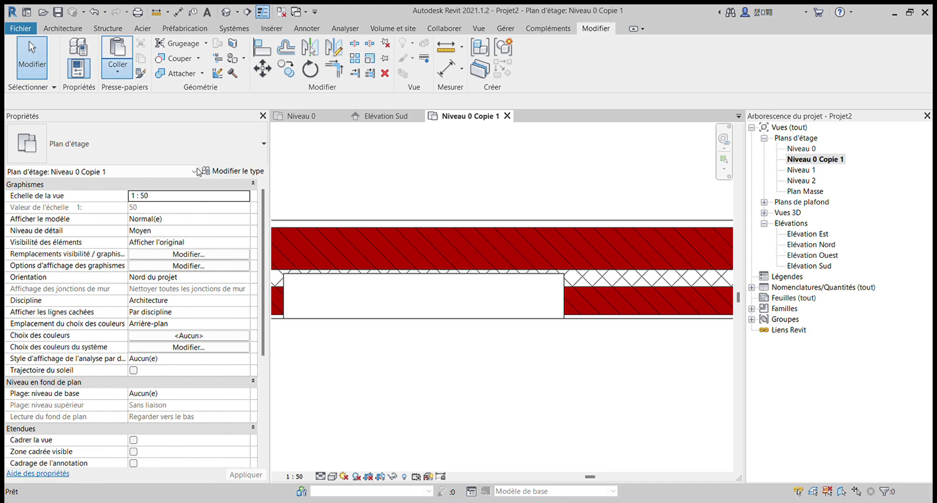
scroll(500, 370, down, 3)
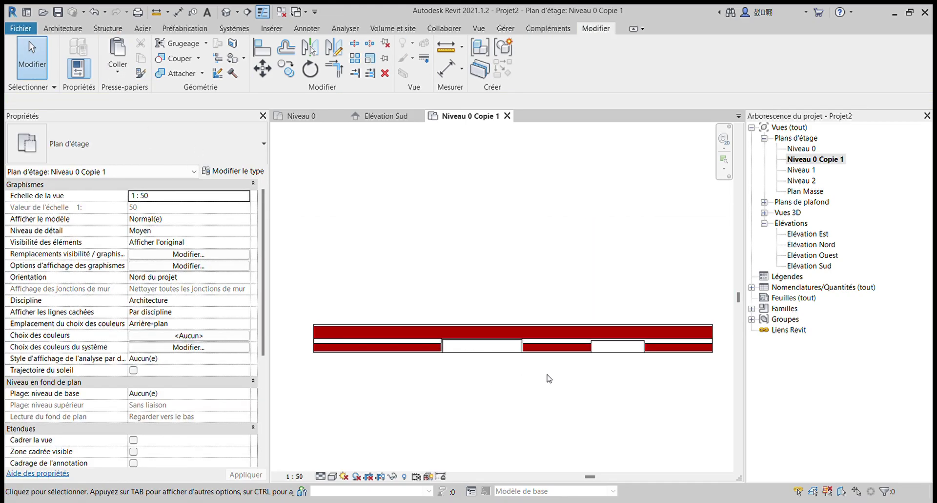
scroll(508, 362, up, 5)
click(488, 317)
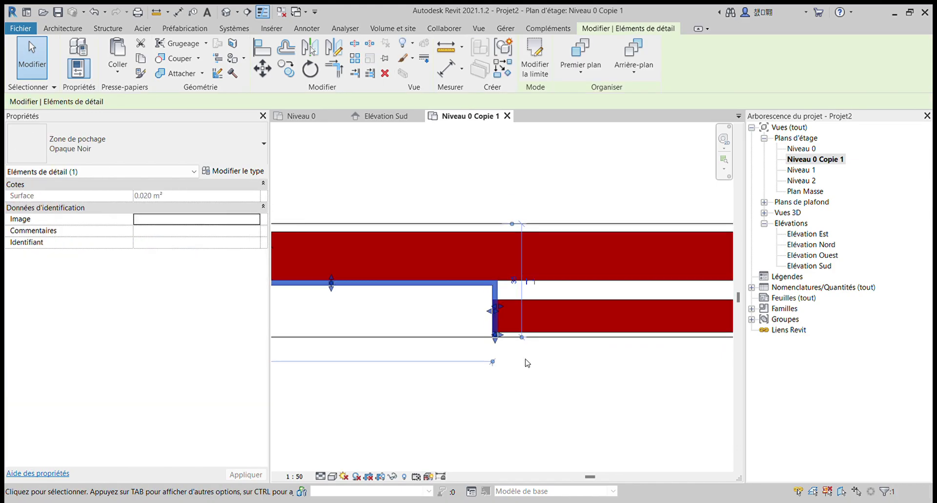
Copy the pasted region with CO to a spot beside the wall opening
scroll(526, 362, down, 2)
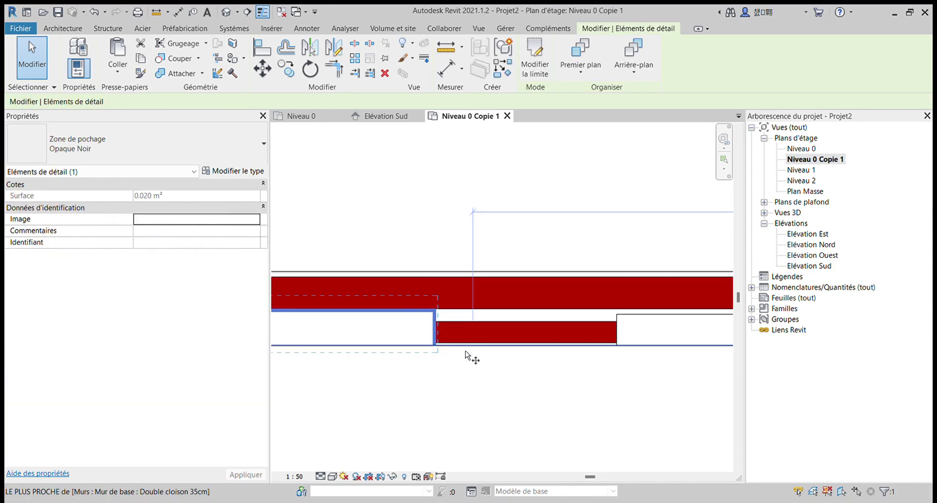
key(c)
key(o)
click(437, 345)
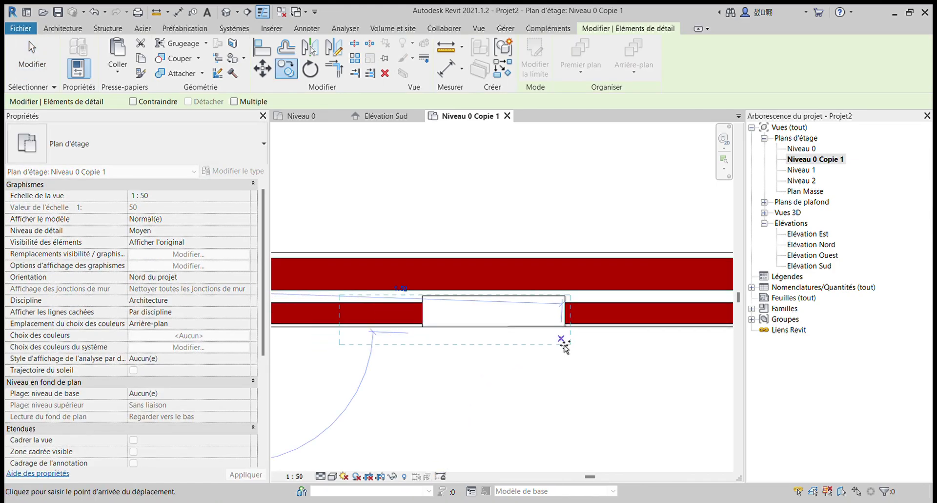
scroll(567, 342, up, 3)
click(571, 320)
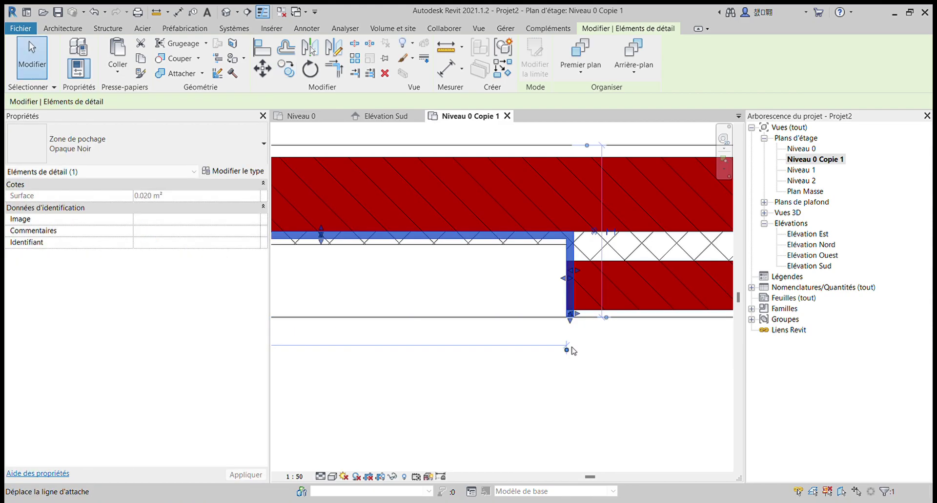
click(494, 345)
scroll(449, 305, up, 1)
scroll(477, 319, down, 2)
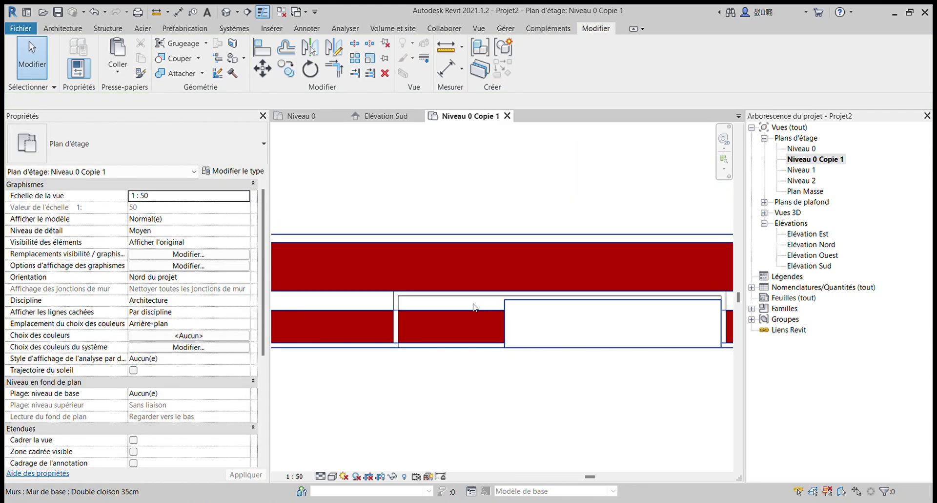
Edit the copied region's boundary and move its left line to the niche's left edge
double_click(473, 307)
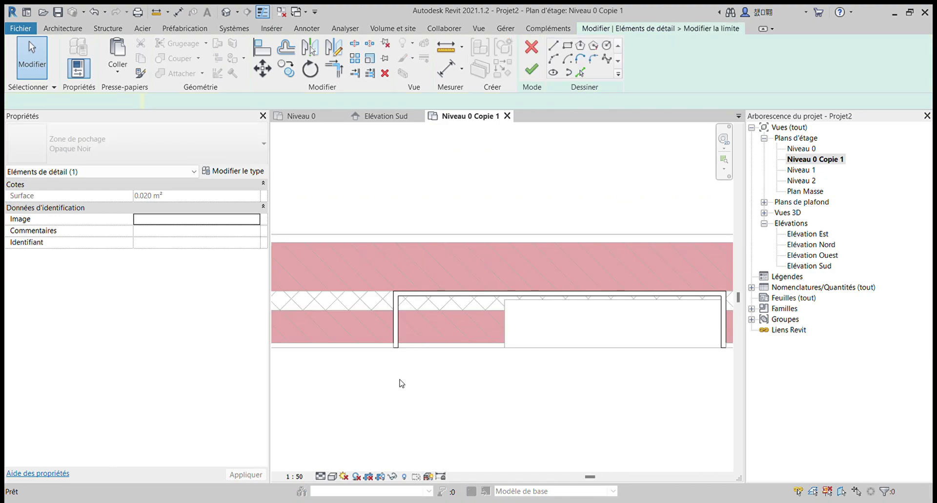
drag(371, 381, 446, 185)
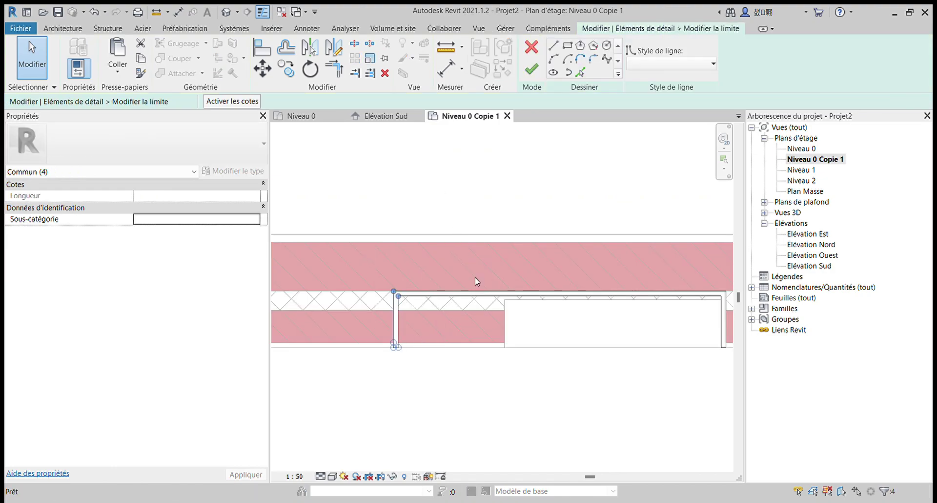
key(m)
key(v)
click(395, 347)
click(512, 350)
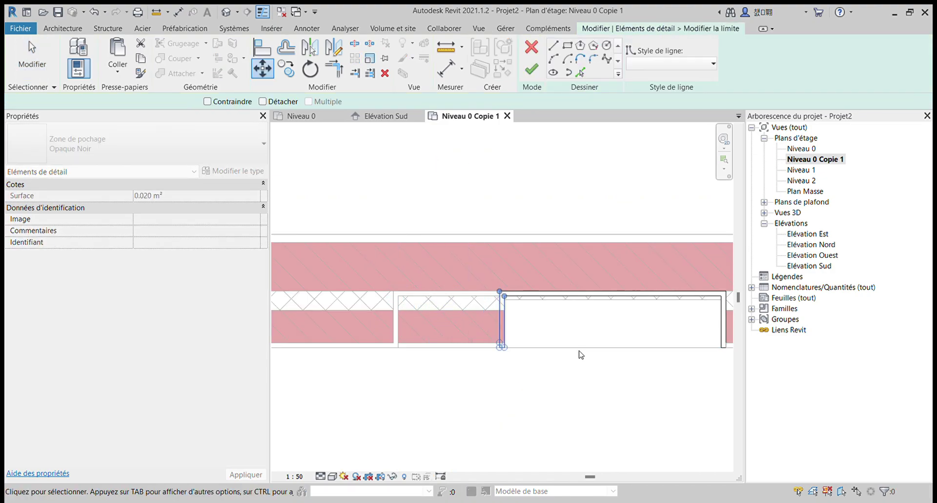
Move the two top boundary lines onto the niche's top edge and finish the sketch
mouse_move(394, 199)
mouse_down()
mouse_move(571, 314)
mouse_move(673, 334)
mouse_up()
scroll(656, 308, up, 5)
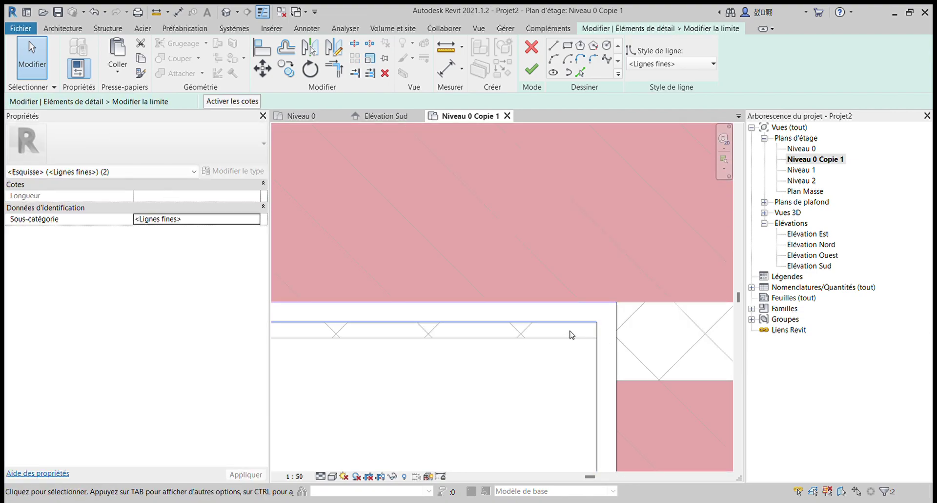
key(m)
key(v)
click(597, 323)
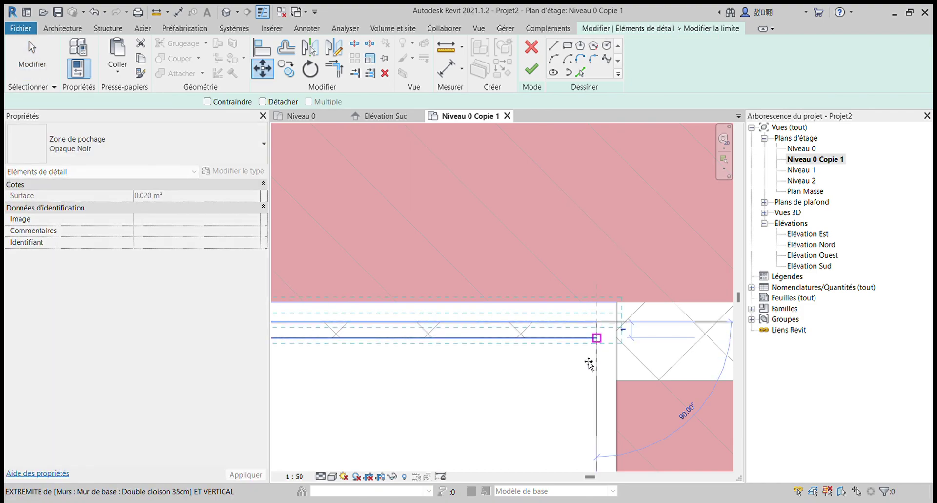
click(598, 335)
scroll(614, 330, down, 4)
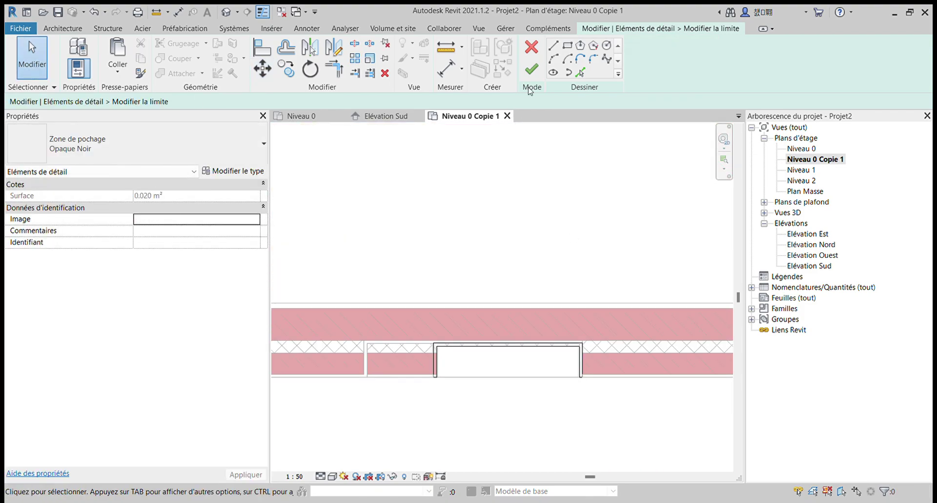
click(532, 69)
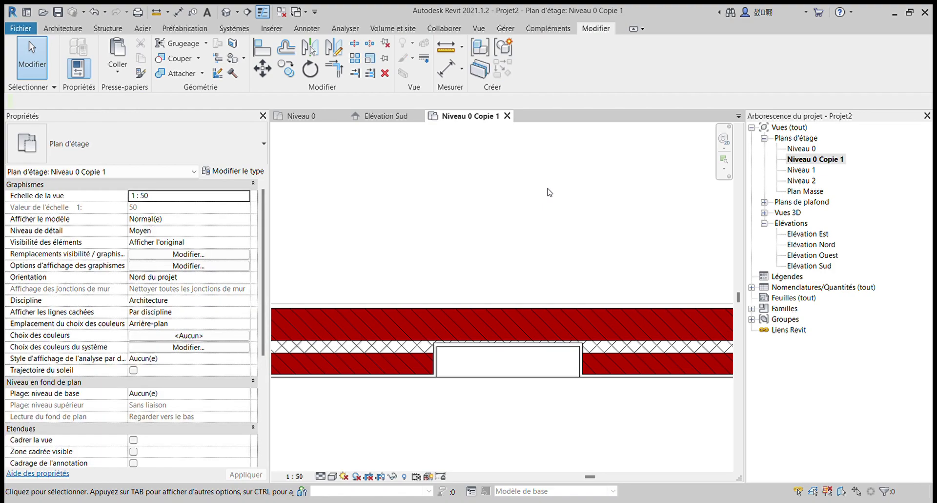
scroll(556, 197, down, 3)
scroll(562, 200, down, 2)
scroll(464, 259, up, 3)
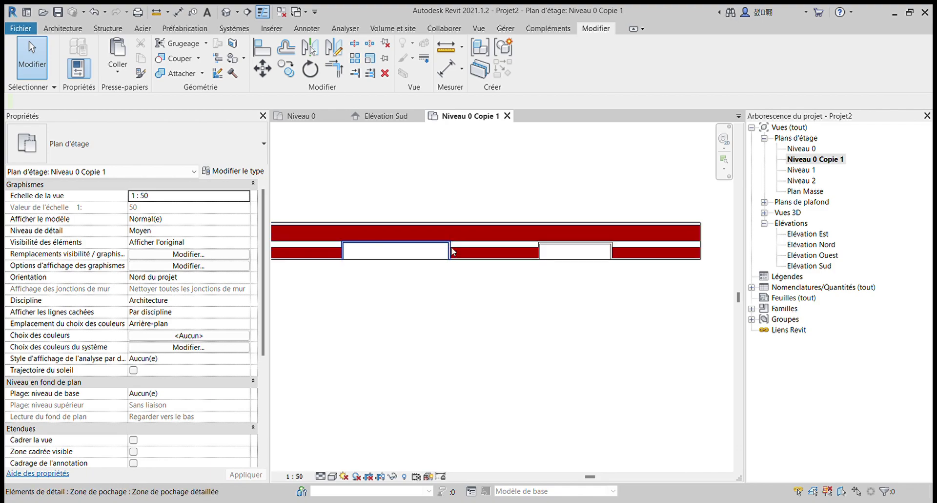
scroll(479, 275, up, 1)
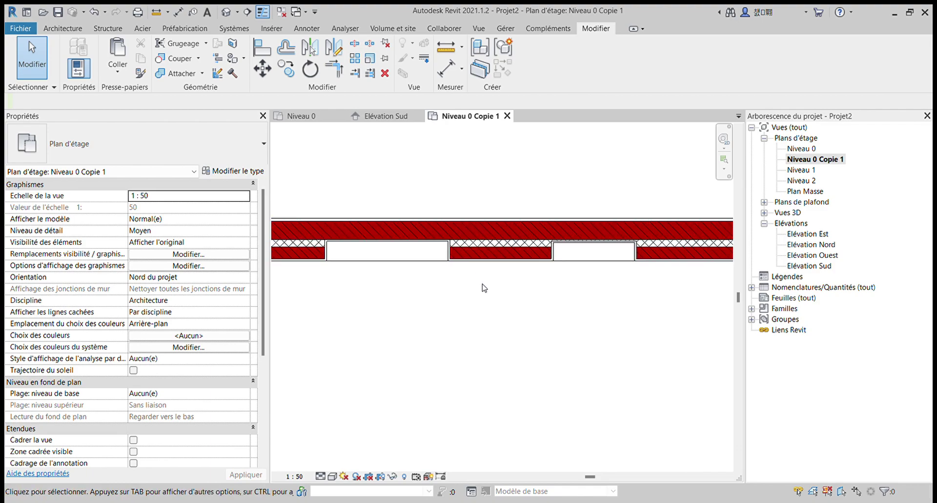